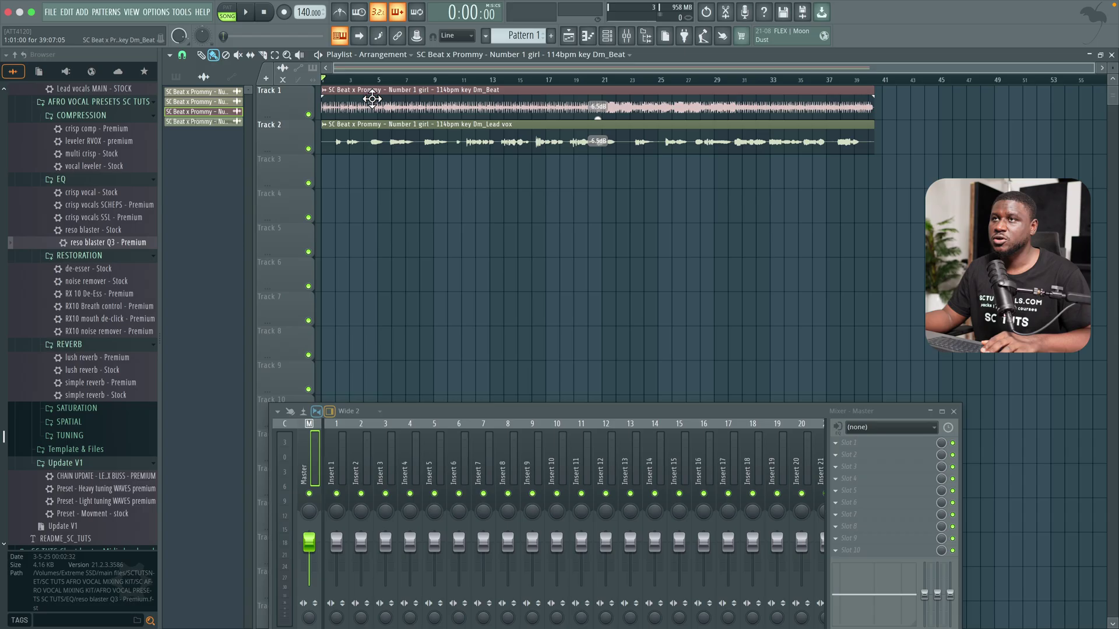
- Detect the tempo of the Beat clip's sample using the 75 to 150 range and set the project tempo to 114 BPM
{"action": "double_click", "coordinate": [454, 101]}
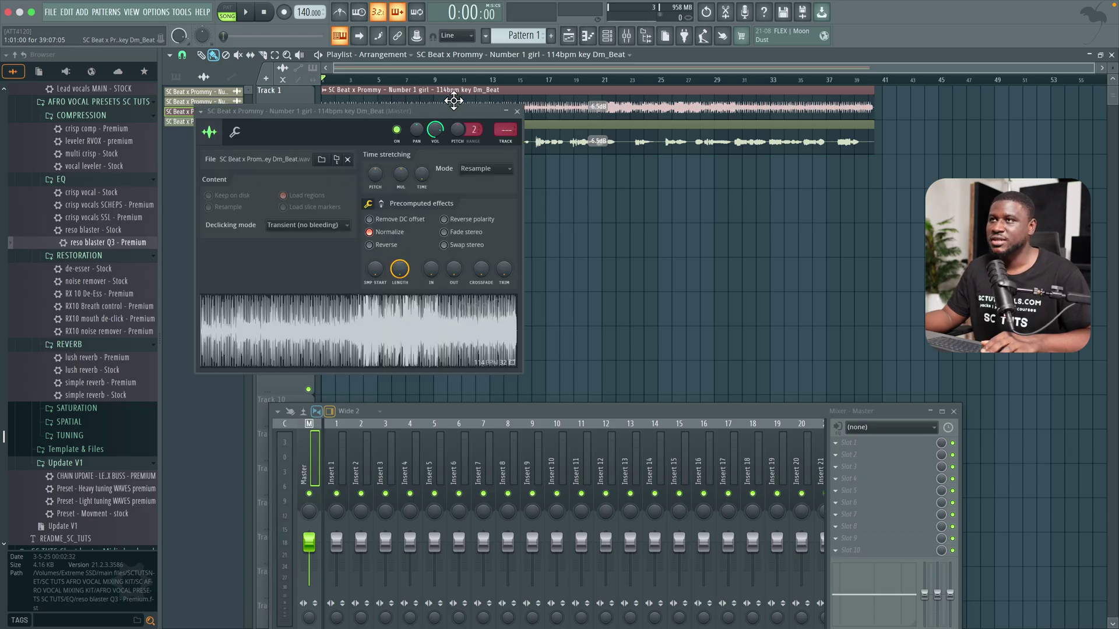
{"action": "right_click", "coordinate": [397, 348]}
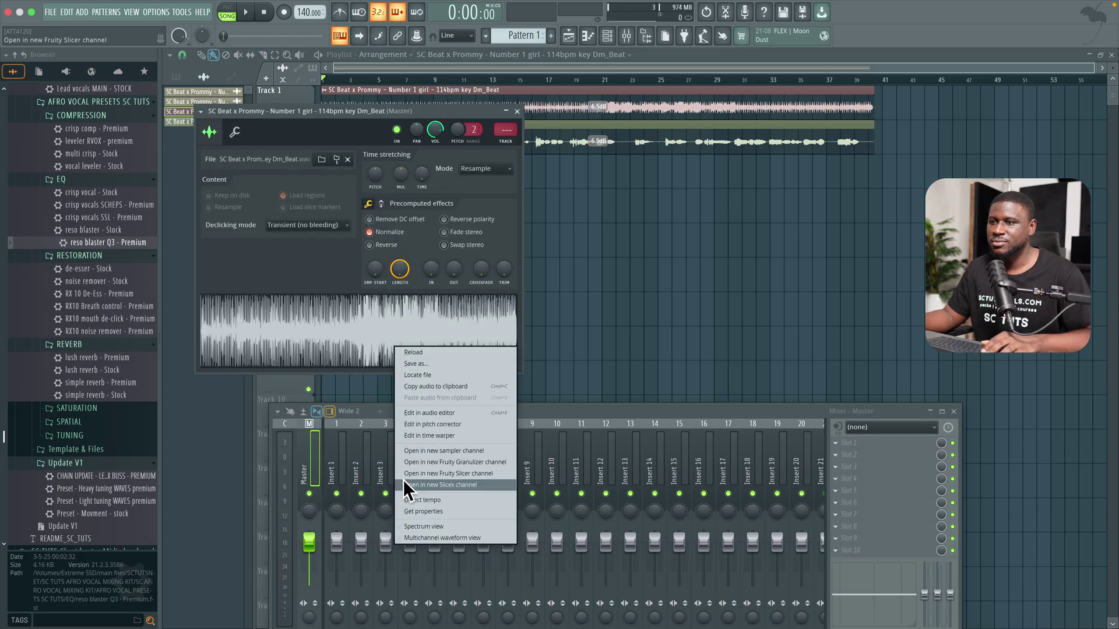
{"action": "left_click", "coordinate": [411, 500]}
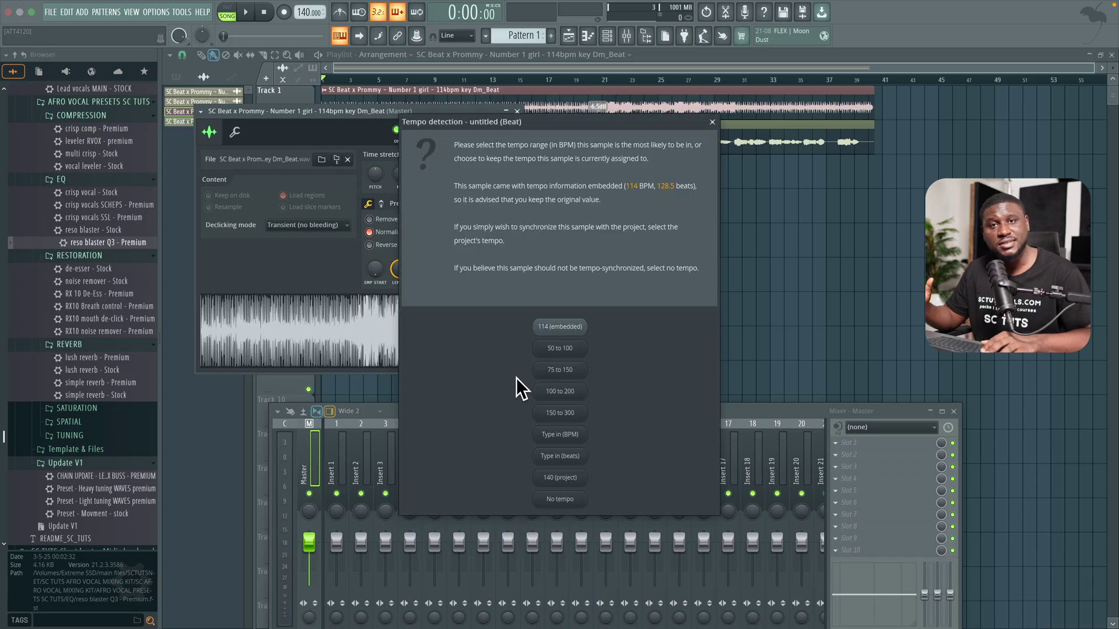
{"action": "left_click", "coordinate": [574, 371]}
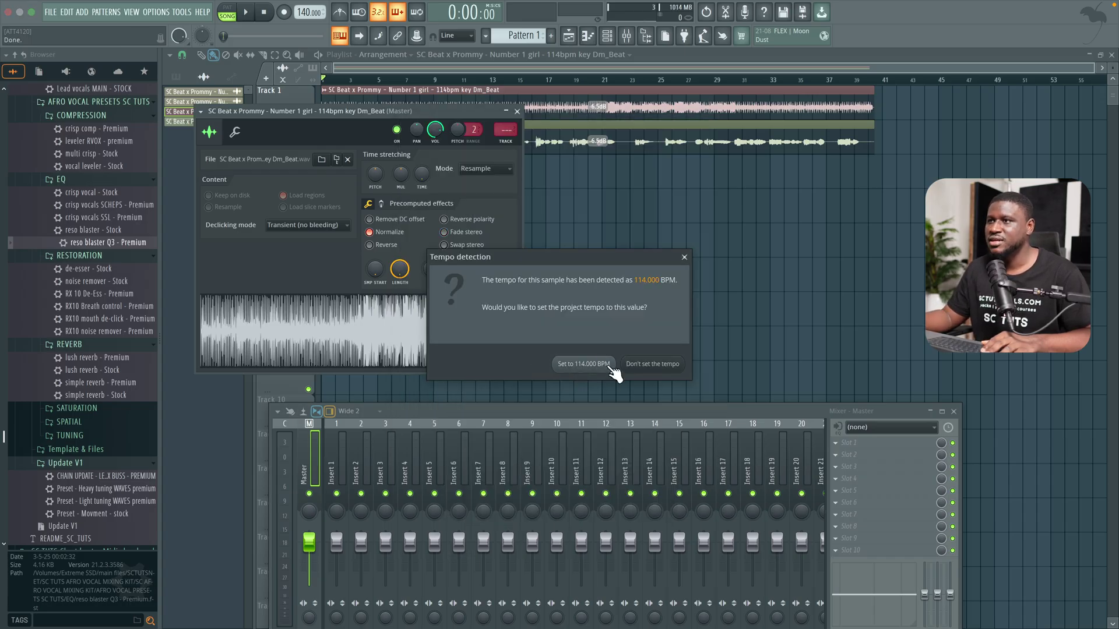
{"action": "left_click", "coordinate": [595, 365]}
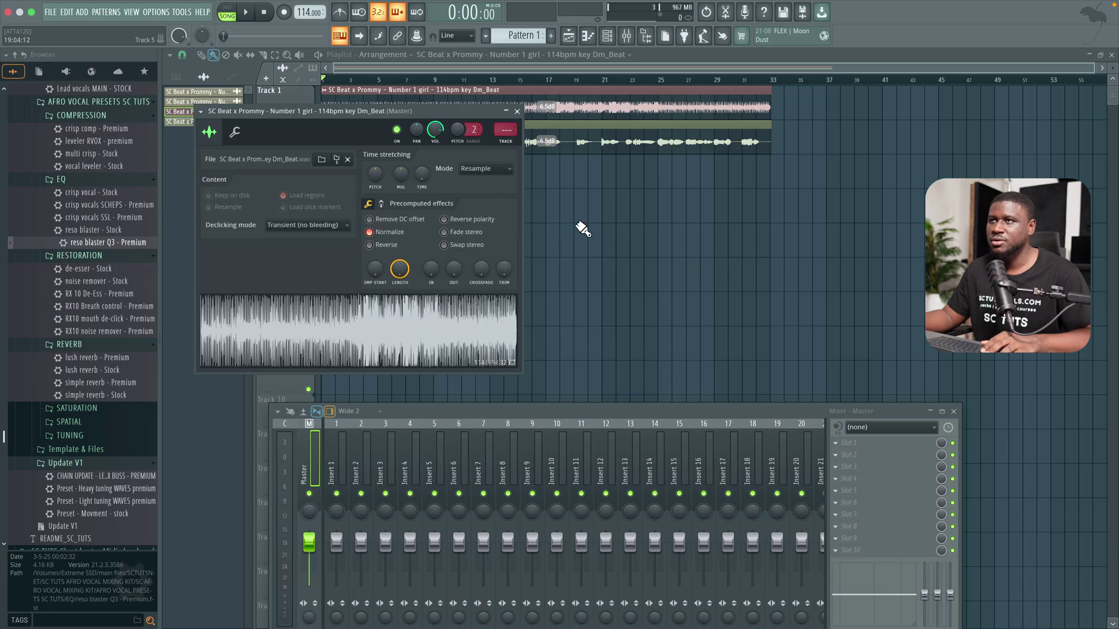
{"action": "left_click", "coordinate": [517, 111]}
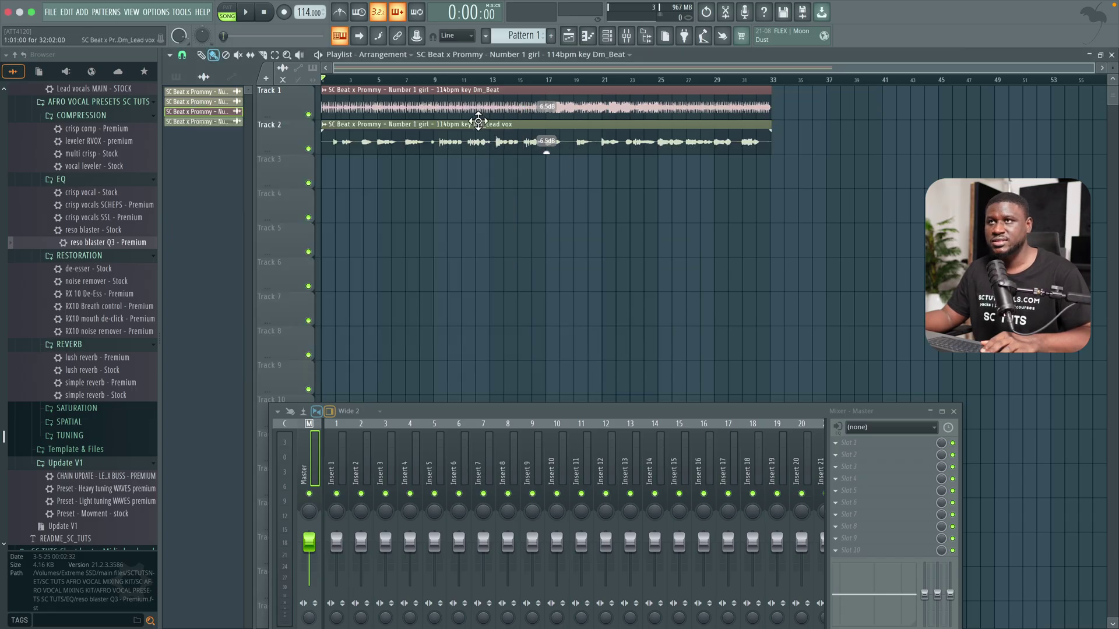
- Play the song with the metronome on to check the beat's timing against the project tempo
{"action": "left_click", "coordinate": [340, 14]}
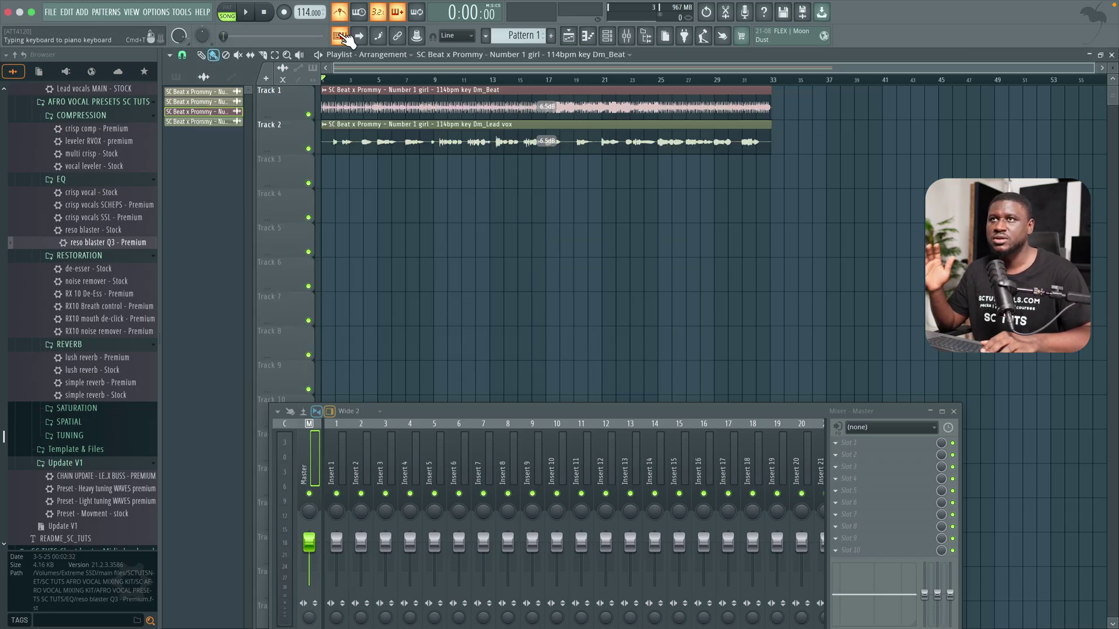
{"action": "key", "text": "space"}
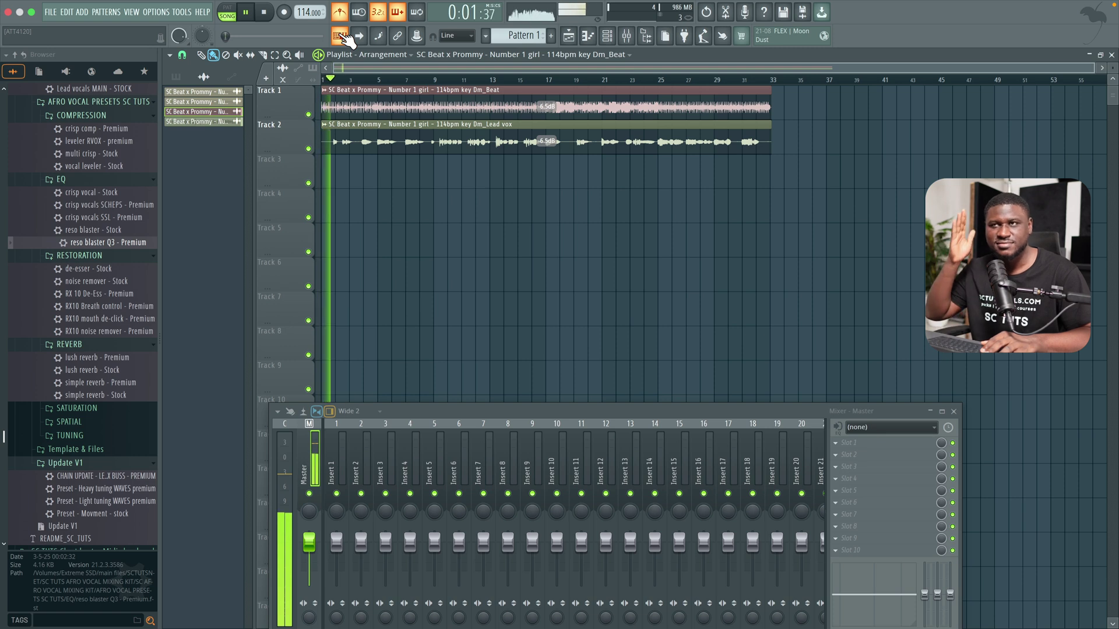
{"action": "key", "text": "space"}
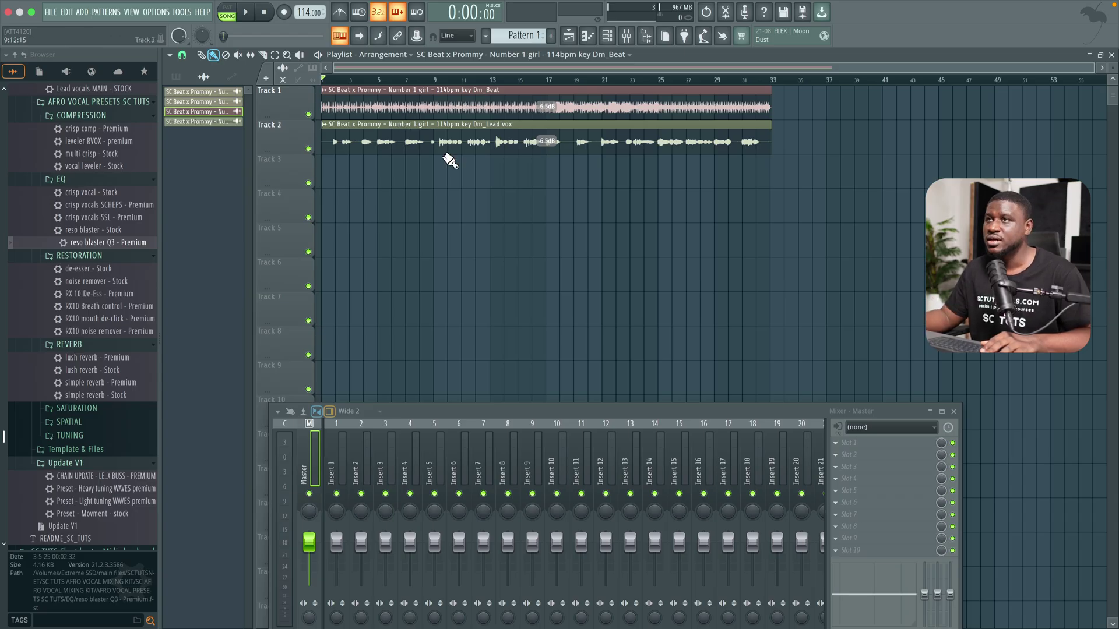
- Route the Beat clip to mixer insert 1 and the Lead vox clip to mixer insert 2
{"action": "double_click", "coordinate": [462, 98]}
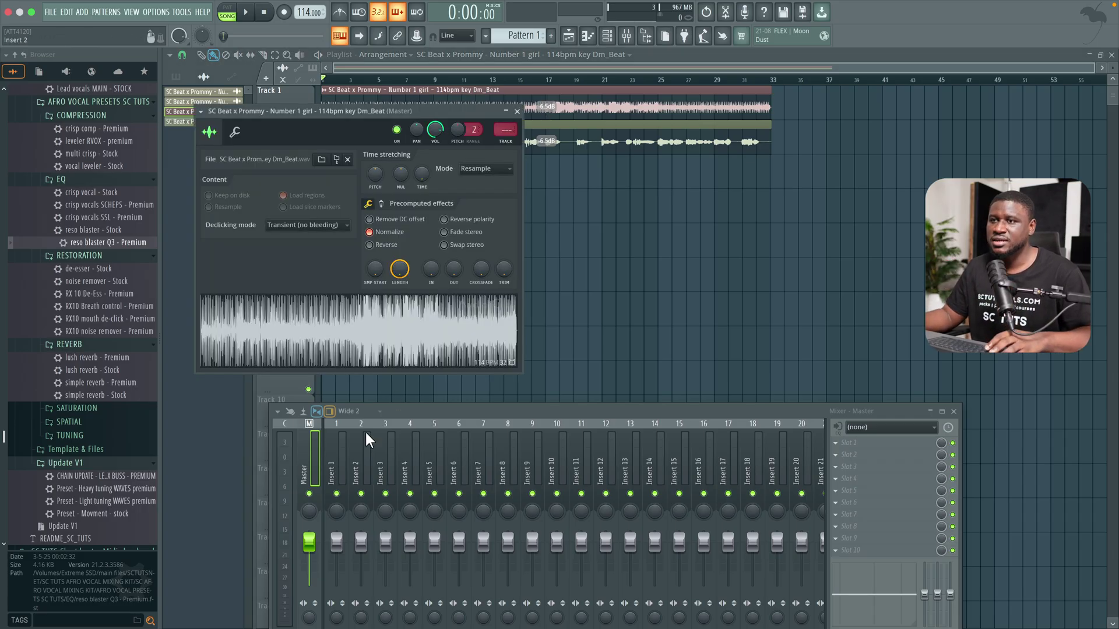
{"action": "left_click", "coordinate": [337, 442]}
{"action": "key", "text": "ctrl+l"}
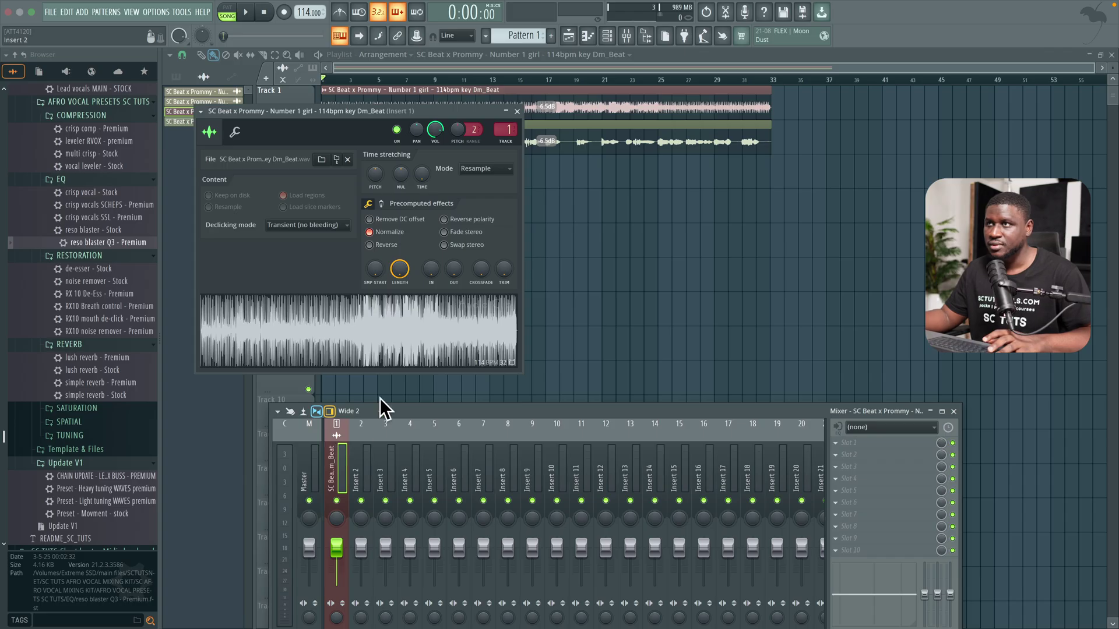
{"action": "double_click", "coordinate": [632, 139]}
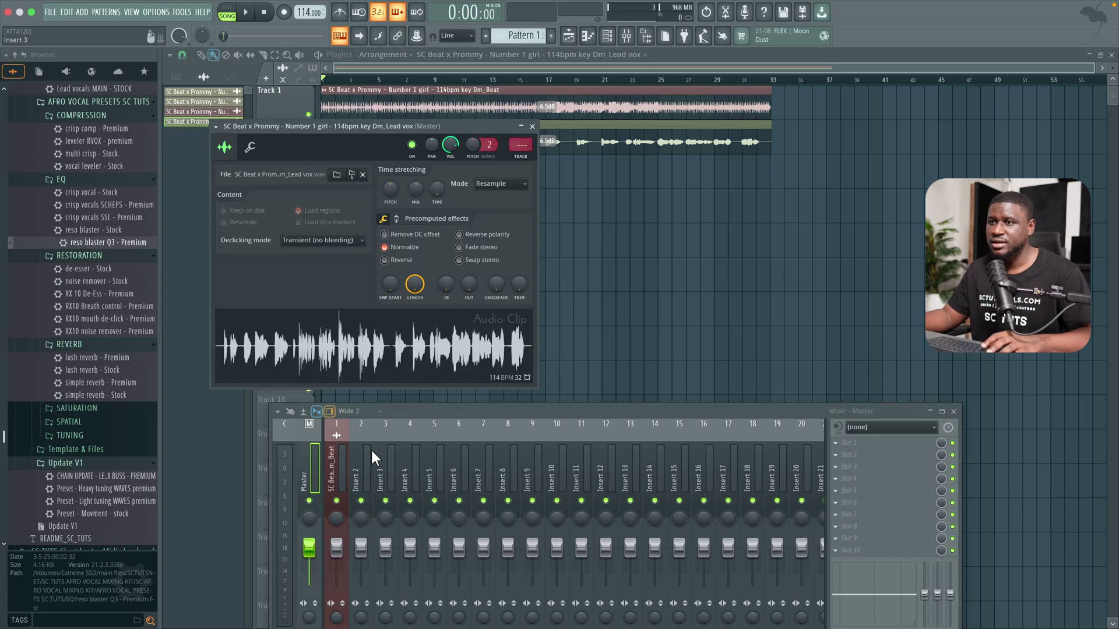
{"action": "left_click", "coordinate": [360, 467]}
{"action": "key", "text": "ctrl+l"}
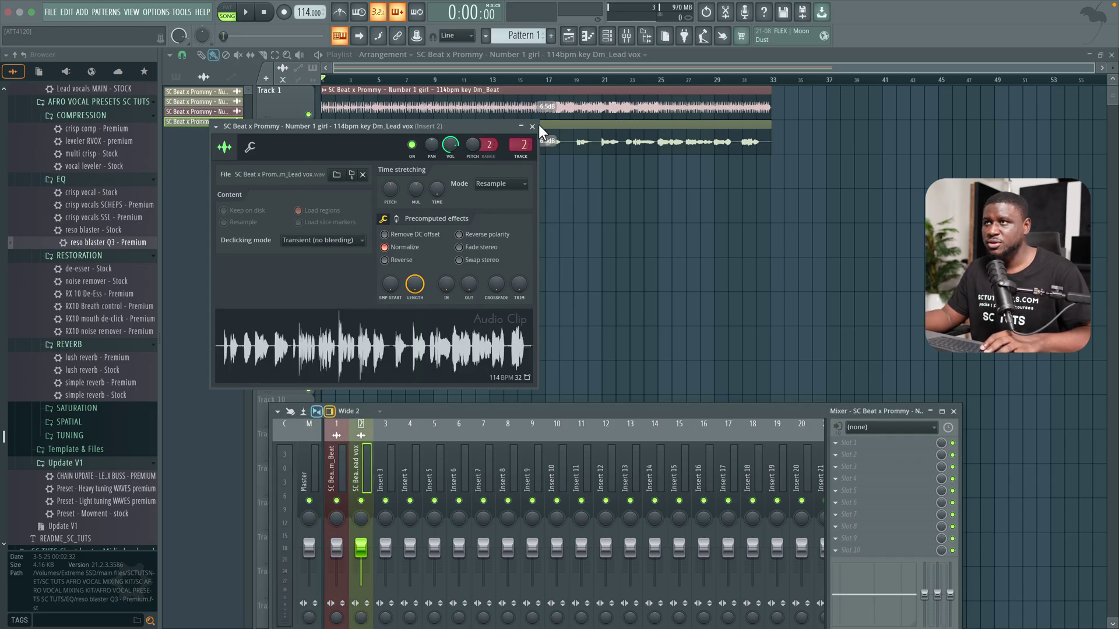
{"action": "left_click", "coordinate": [532, 126]}
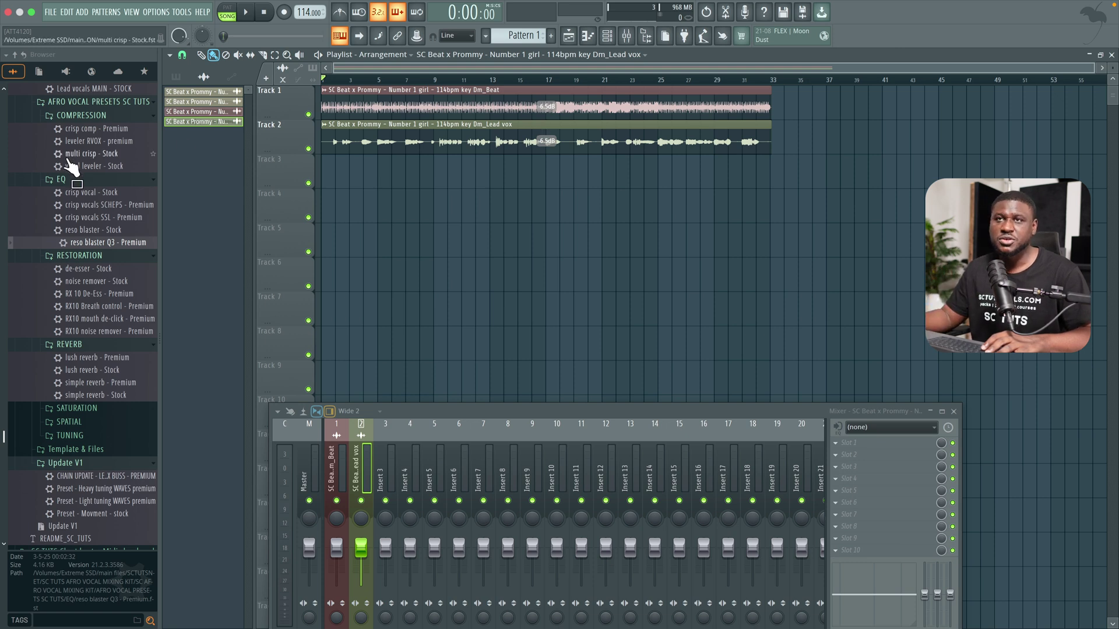
- Look through the Afro vocal mixing kit's vocal chains and its compression, EQ and reverb presets
{"action": "scroll", "coordinate": [76, 175], "scroll_direction": "up", "scroll_amount": 7}
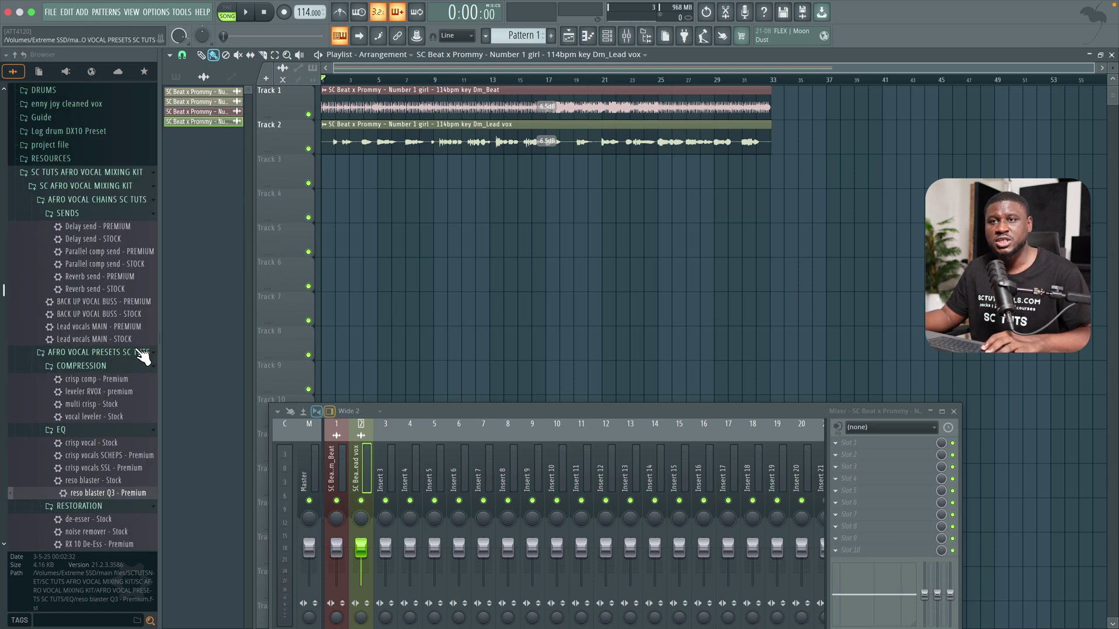
{"action": "left_click_drag", "start_coordinate": [132, 340], "coordinate": [236, 362]}
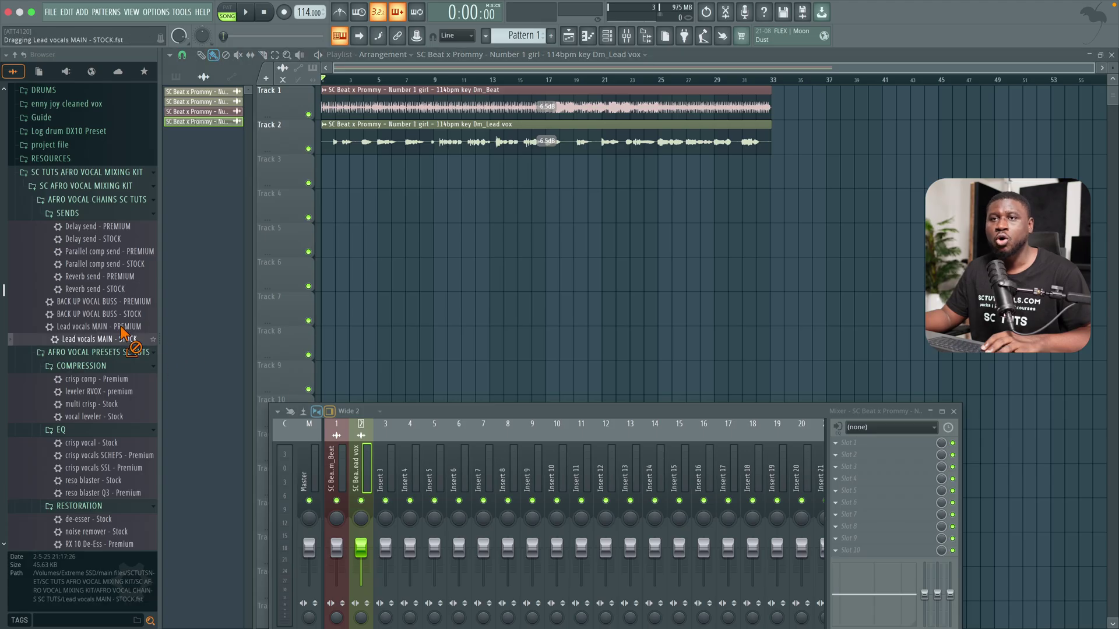
{"action": "scroll", "coordinate": [93, 317], "scroll_direction": "down", "scroll_amount": 5}
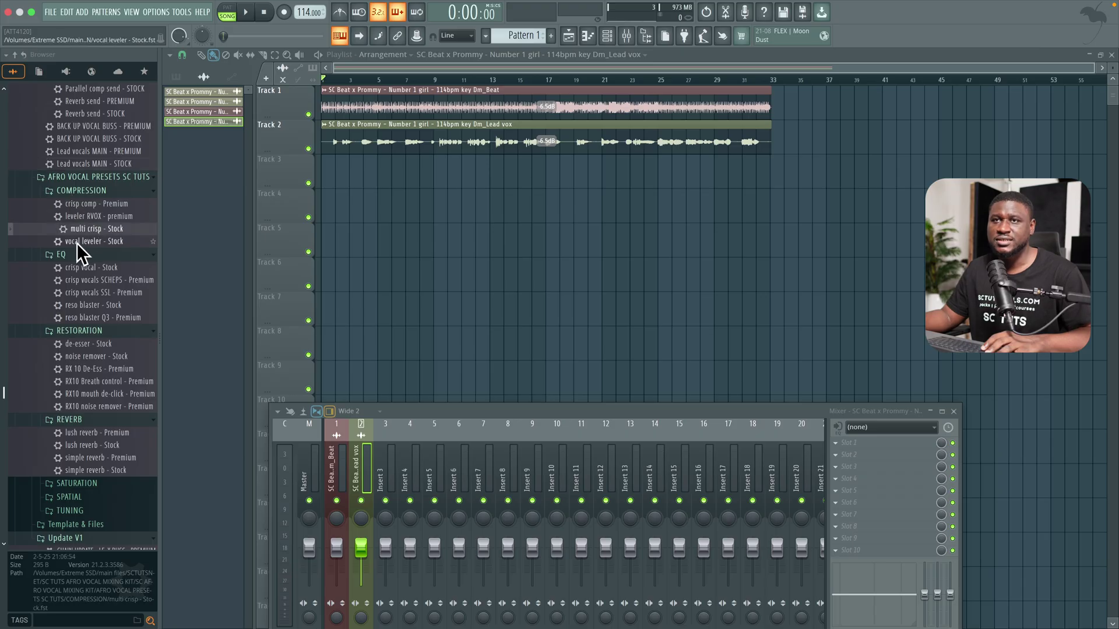
{"action": "left_click_drag", "start_coordinate": [77, 243], "coordinate": [127, 252]}
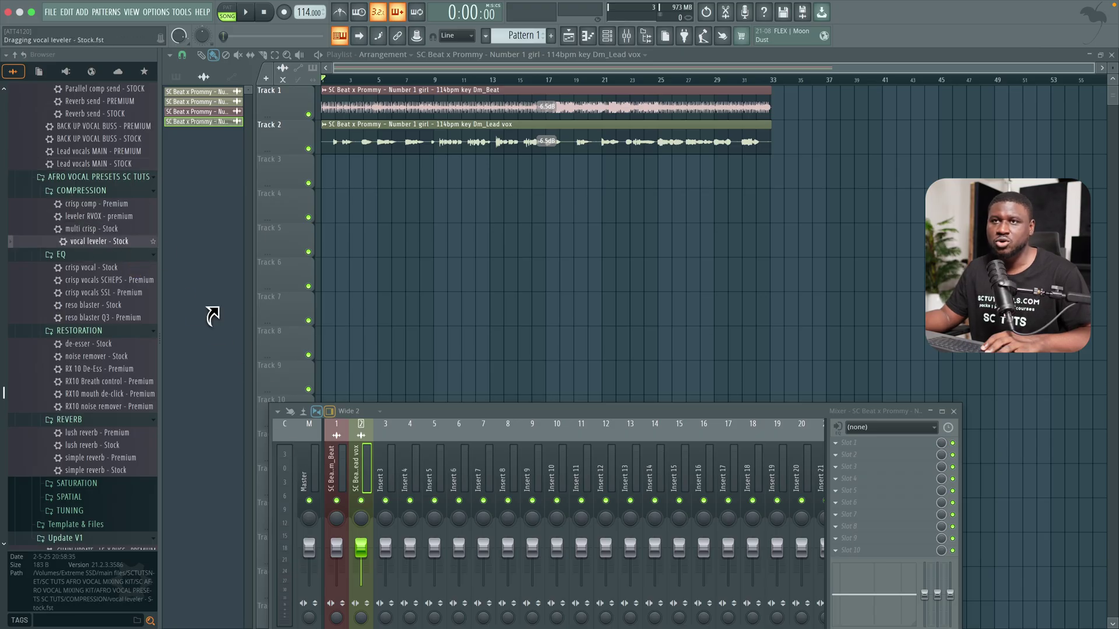
{"action": "left_click_drag", "start_coordinate": [90, 268], "coordinate": [90, 274]}
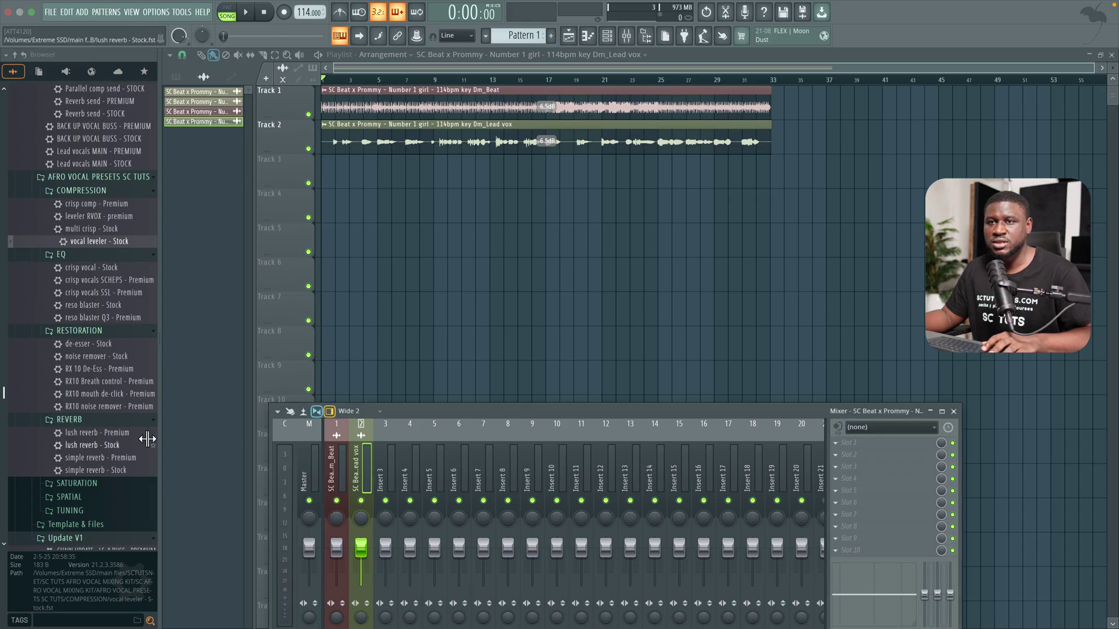
{"action": "left_click_drag", "start_coordinate": [99, 445], "coordinate": [357, 469]}
- Load the heavy tuning - Stock preset on the Lead vox insert and set Pitcher's key to D minor
{"action": "scroll", "coordinate": [105, 453], "scroll_direction": "down", "scroll_amount": 3}
{"action": "scroll", "coordinate": [93, 402], "scroll_direction": "down", "scroll_amount": 3}
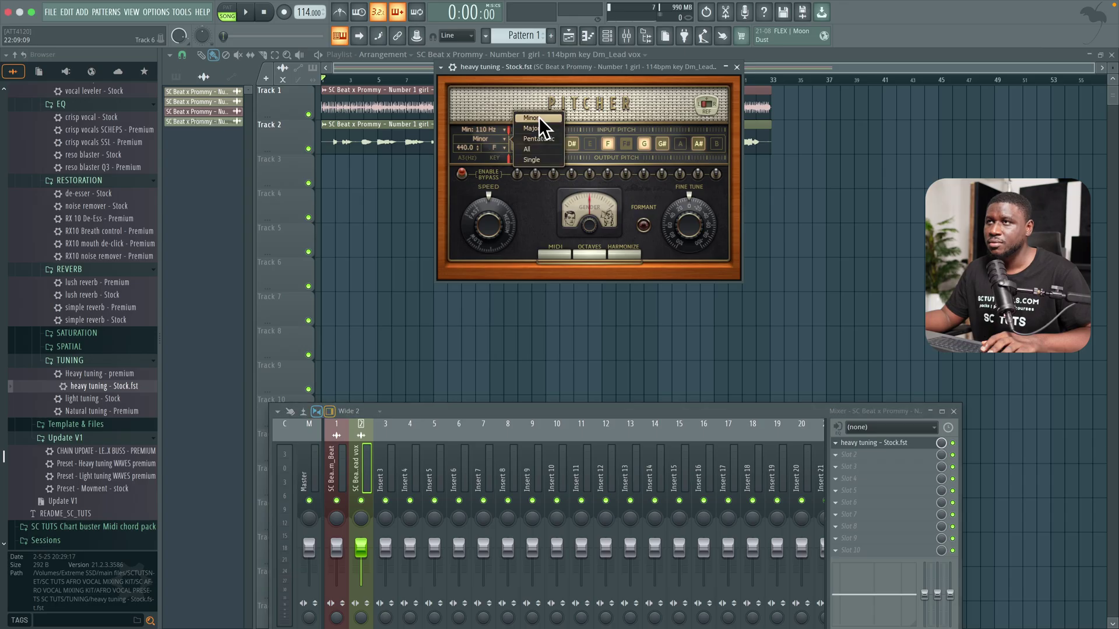
{"action": "left_click", "coordinate": [489, 148]}
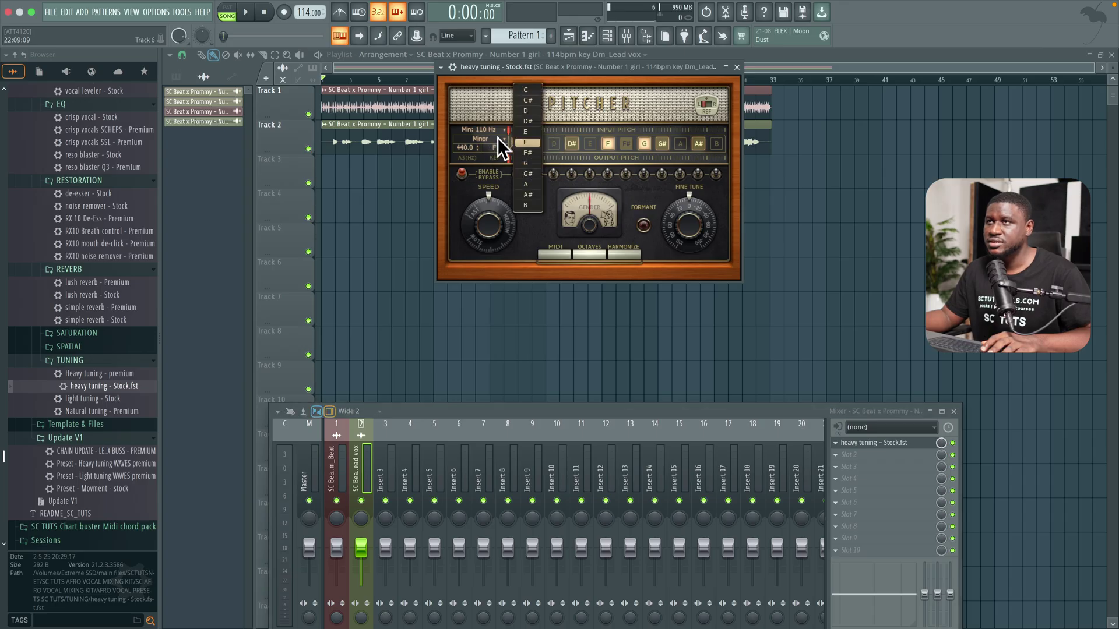
{"action": "left_click", "coordinate": [526, 111]}
- Listen to the tuned lead vocal with the beat from bars 5 and 9, and view Pitcher's response during playback
{"action": "left_click", "coordinate": [379, 79]}
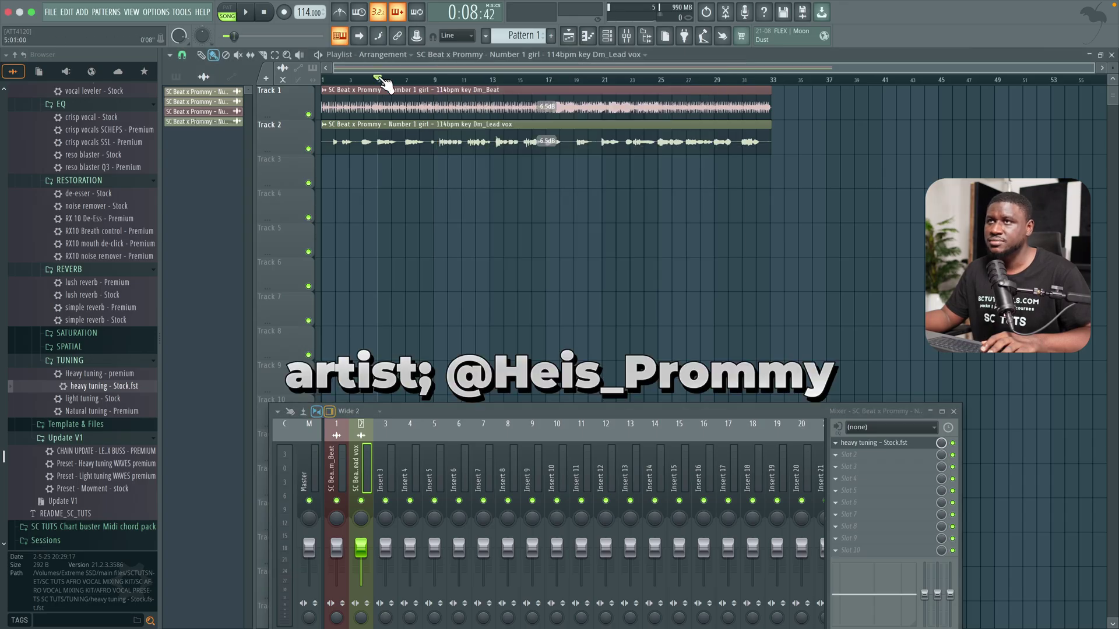
{"action": "key", "text": "space"}
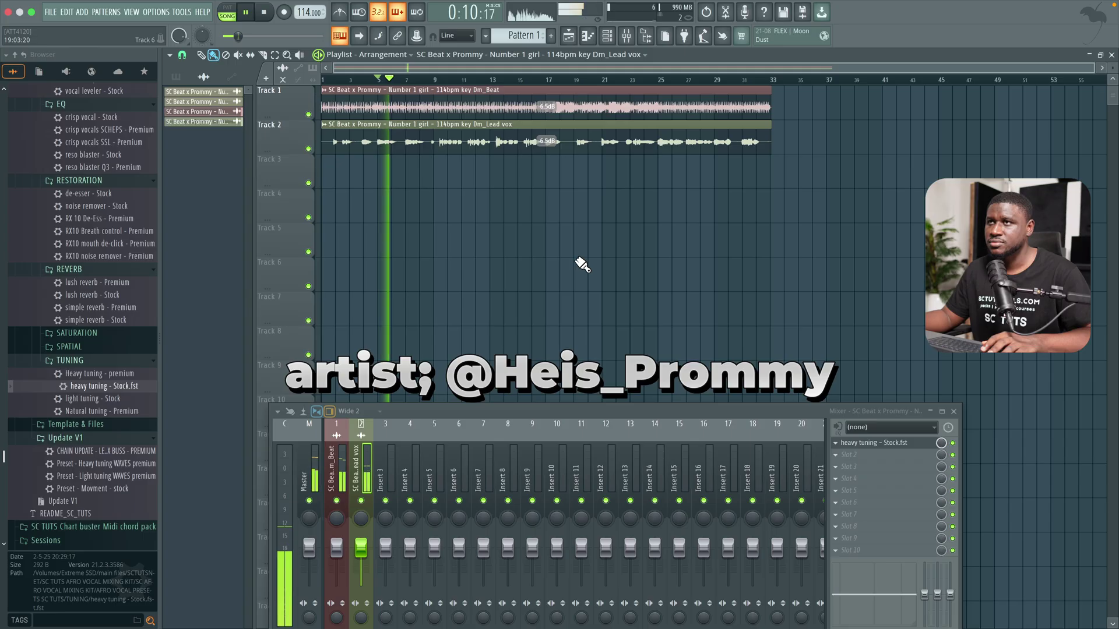
{"action": "left_click", "coordinate": [437, 80]}
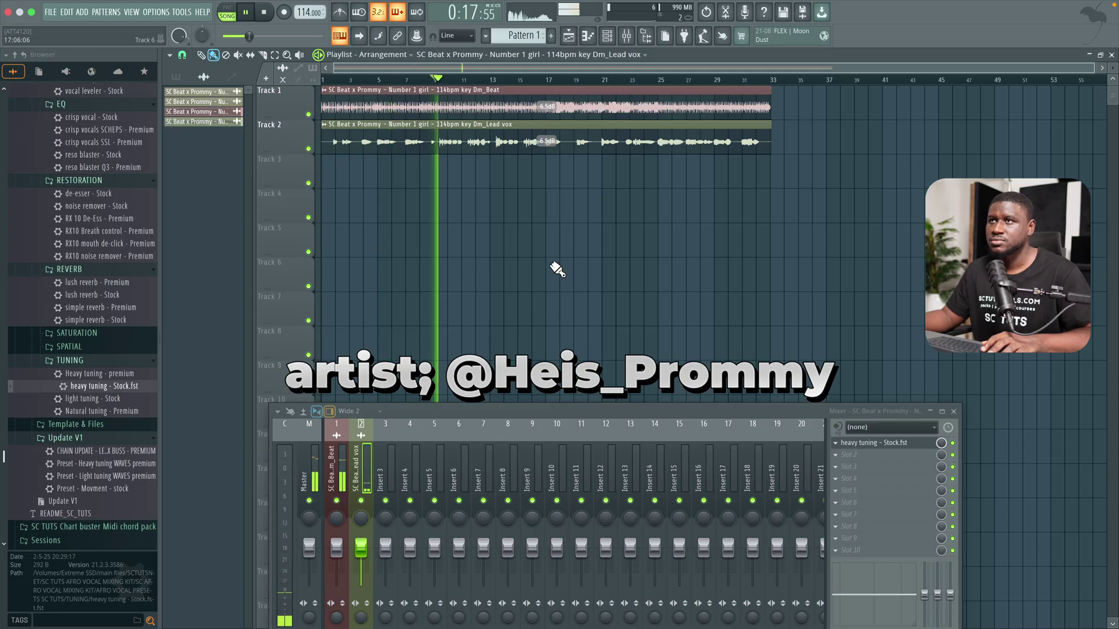
{"action": "left_click", "coordinate": [892, 443]}
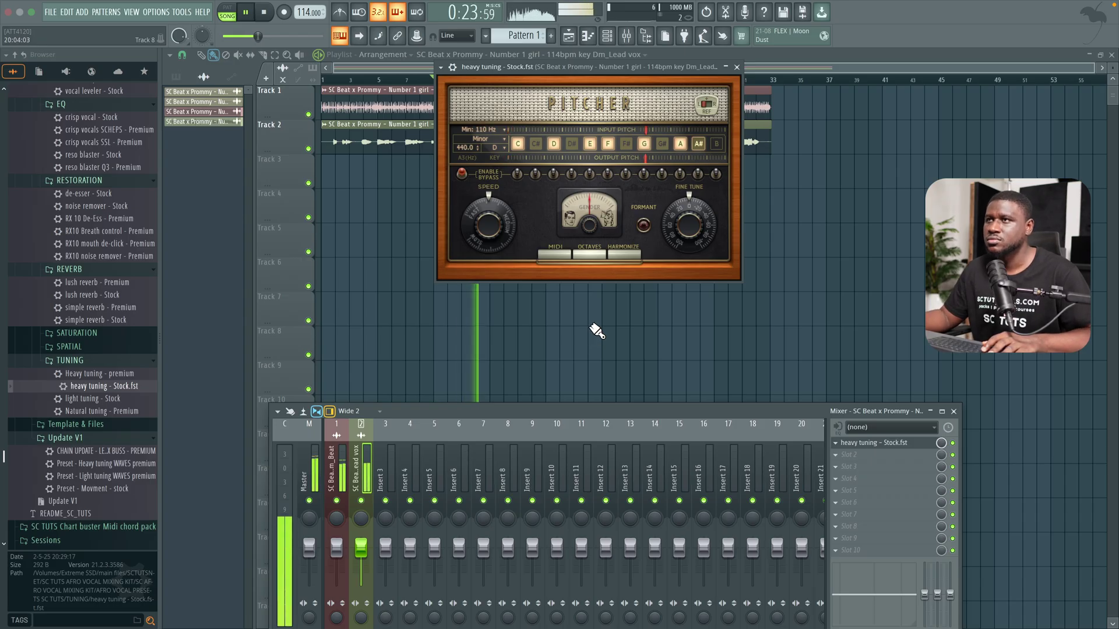
{"action": "key", "text": "space"}
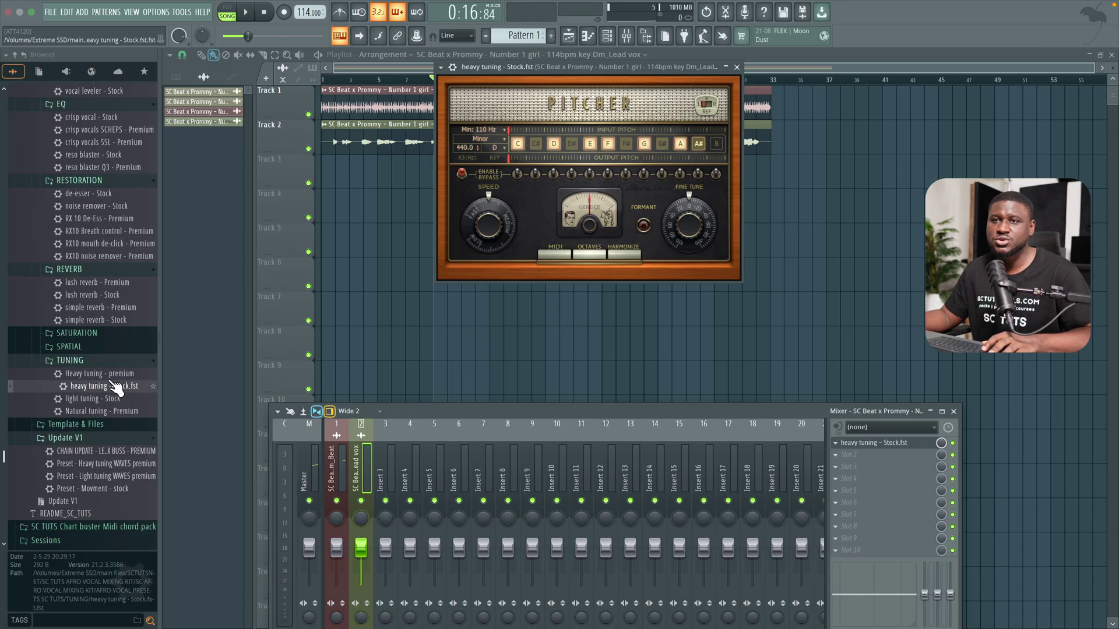
- Replay the tuned vocal from bar 9, close Pitcher and move the mixer window higher over the playlist
{"action": "left_click_drag", "start_coordinate": [479, 228], "coordinate": [479, 229]}
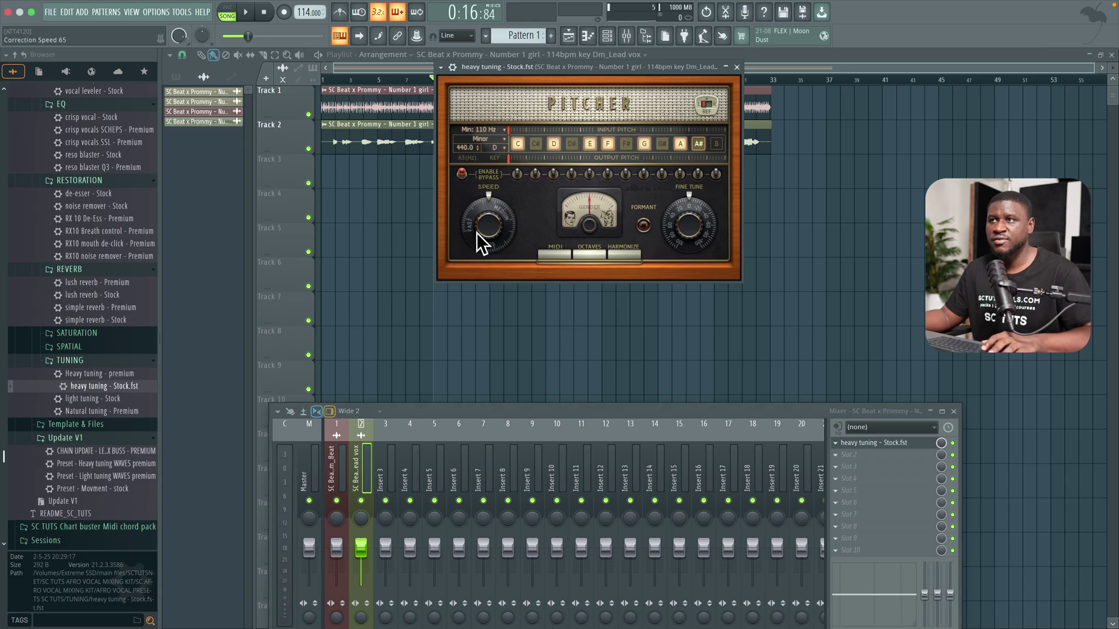
{"action": "key", "text": "space"}
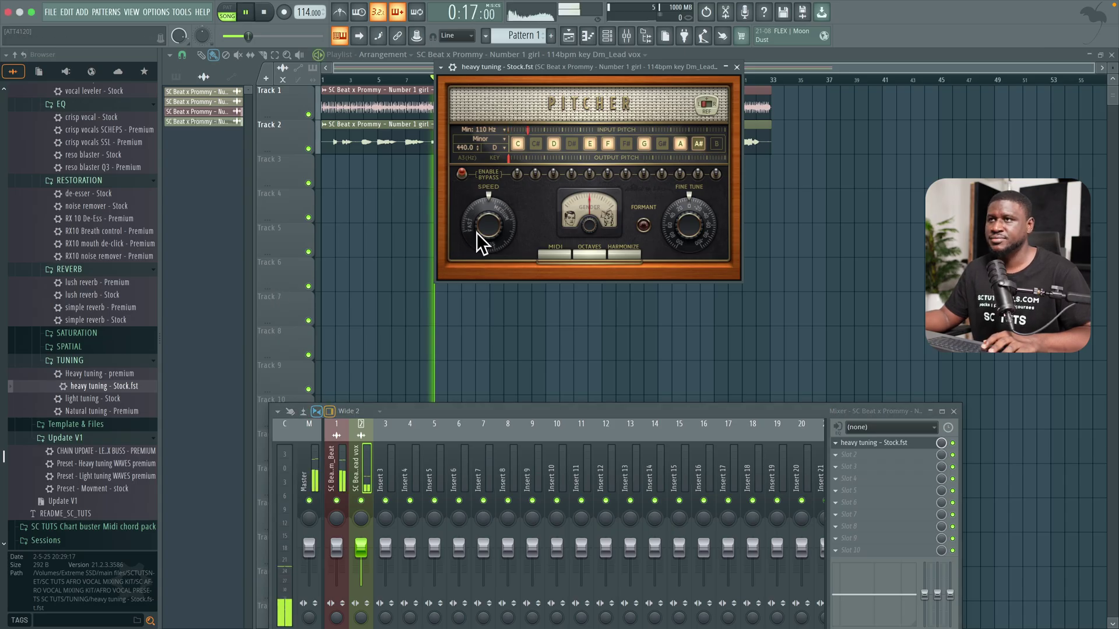
{"action": "left_click", "coordinate": [738, 67]}
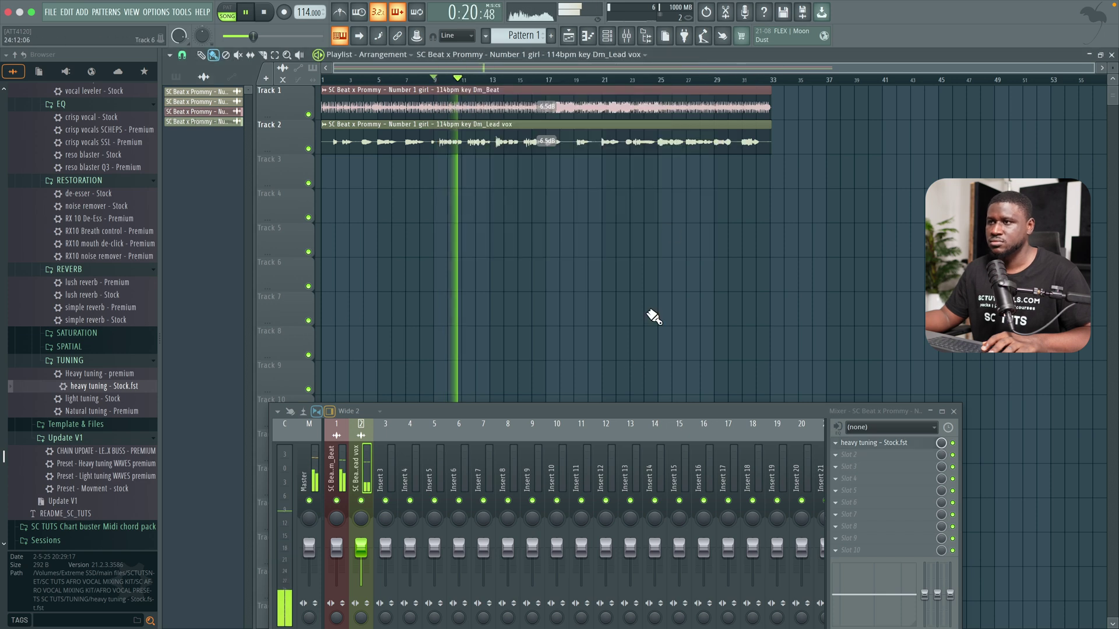
{"action": "left_click_drag", "start_coordinate": [614, 409], "coordinate": [613, 292]}
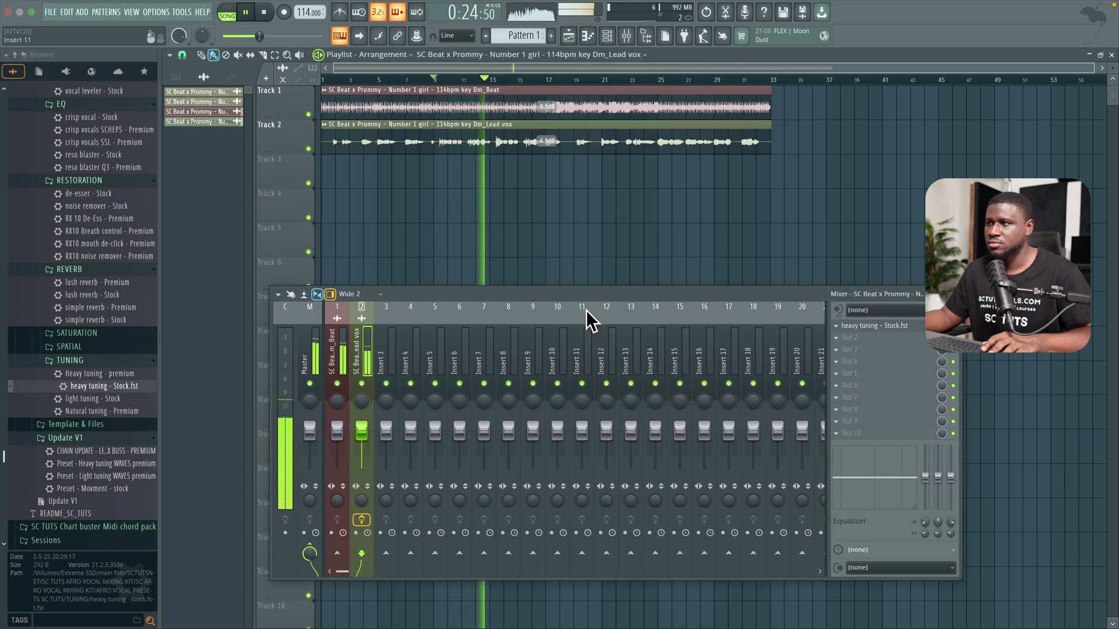
{"action": "key", "text": "space"}
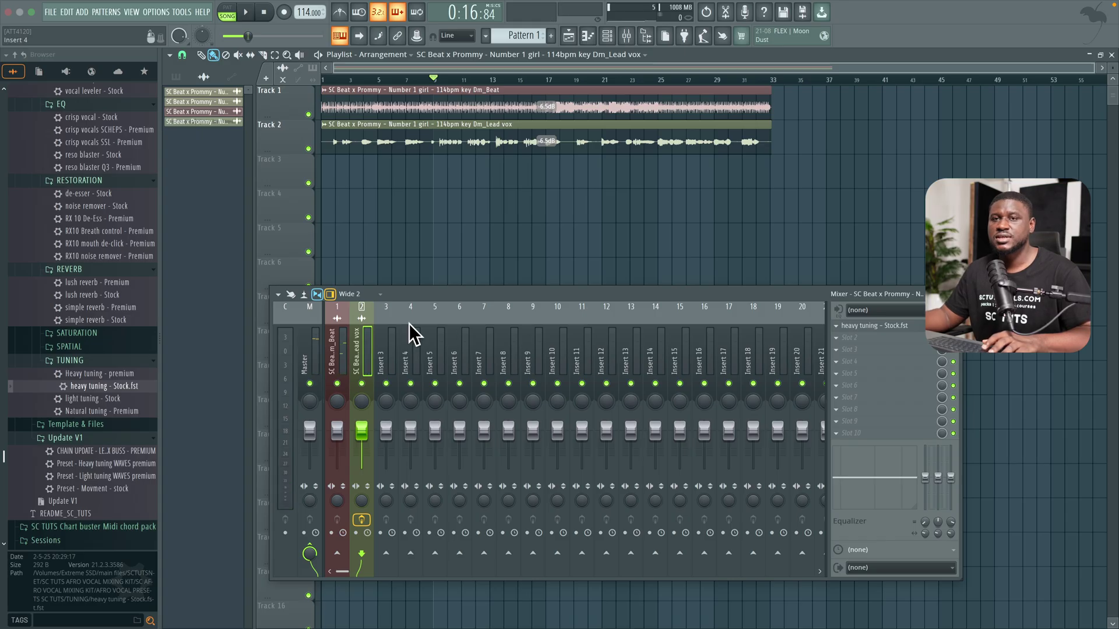
- Mute the Beat's mixer insert and play the lead vocal on its own from bar 9
{"action": "left_click", "coordinate": [336, 384]}
{"action": "key", "text": "space"}
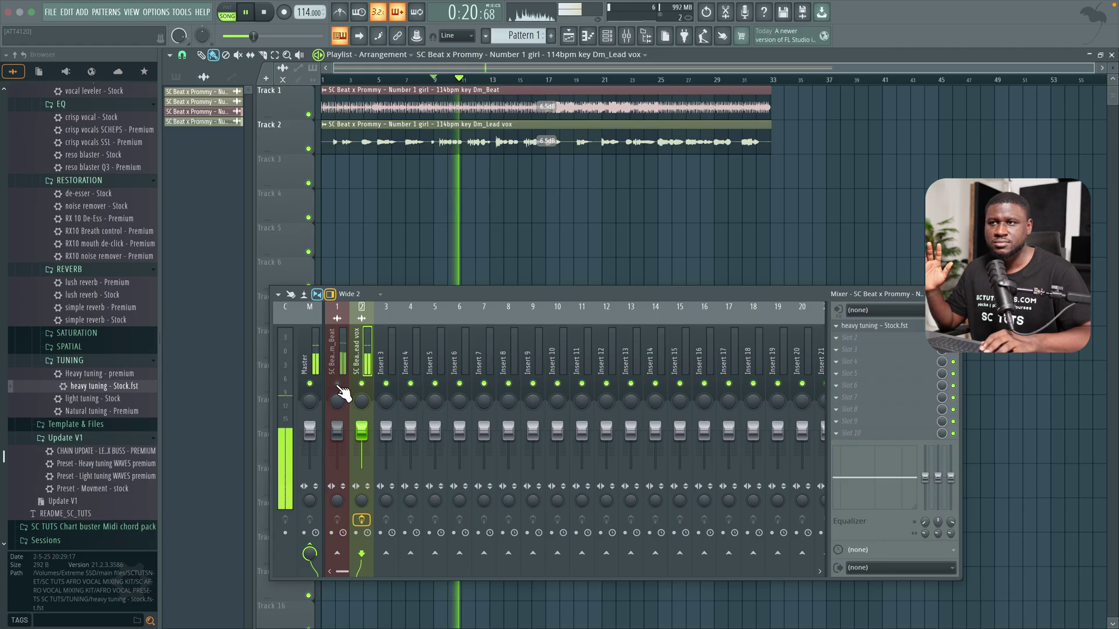
{"action": "key", "text": "space"}
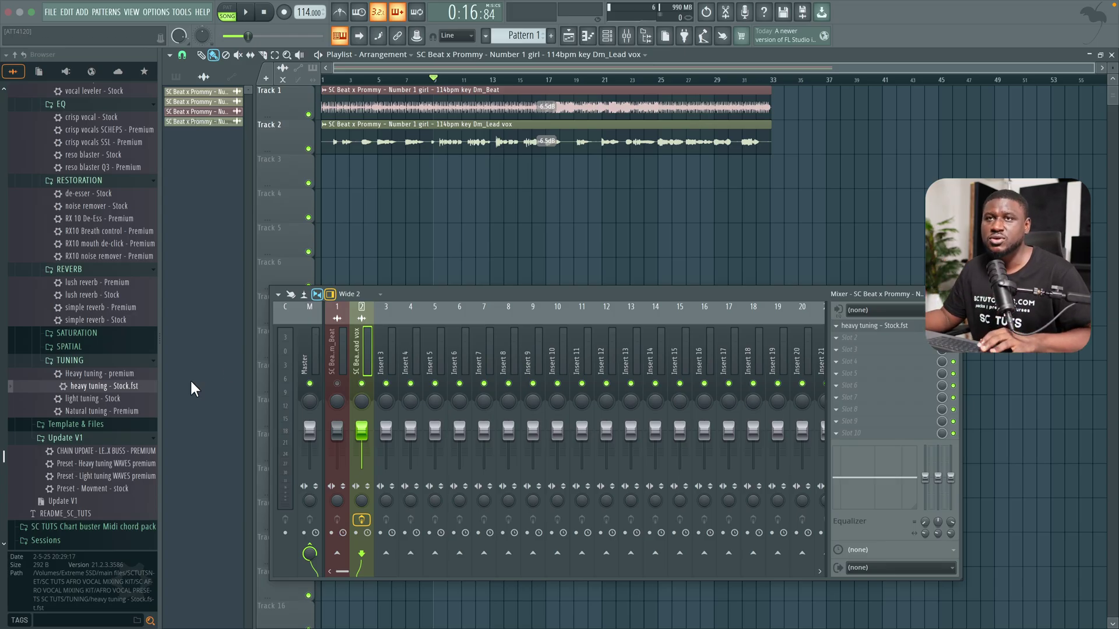
- Load the noise remover - Stock preset into slot 2 of the Lead vox insert and play the vocal through it from bar 9
{"action": "scroll", "coordinate": [100, 355], "scroll_direction": "up", "scroll_amount": 2}
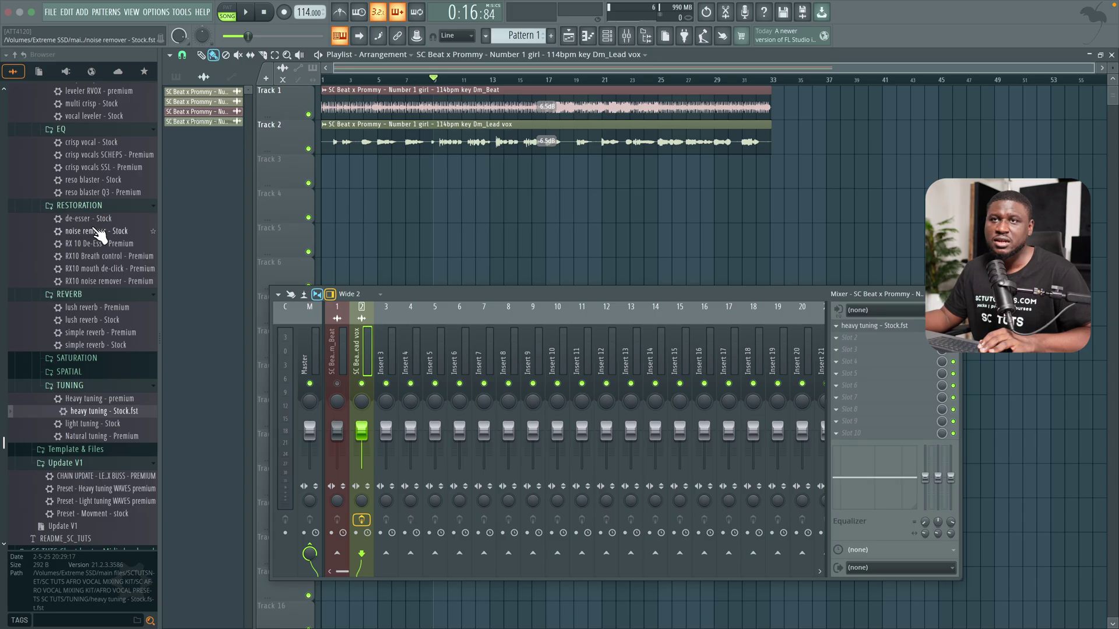
{"action": "left_click_drag", "start_coordinate": [94, 239], "coordinate": [160, 241]}
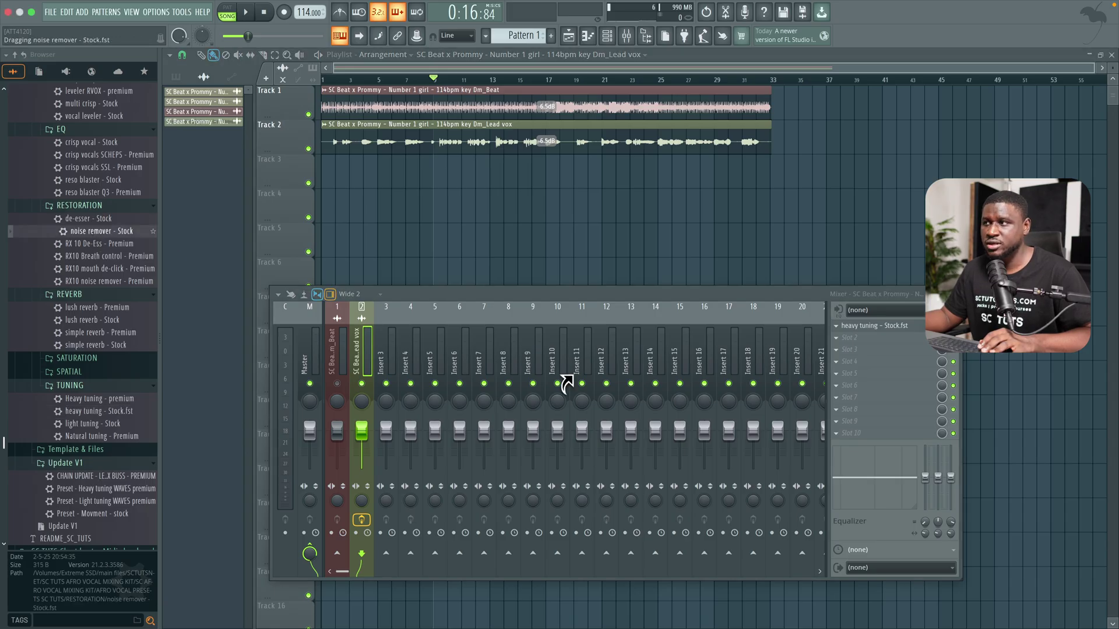
{"action": "left_click_drag", "start_coordinate": [882, 341], "coordinate": [875, 338]}
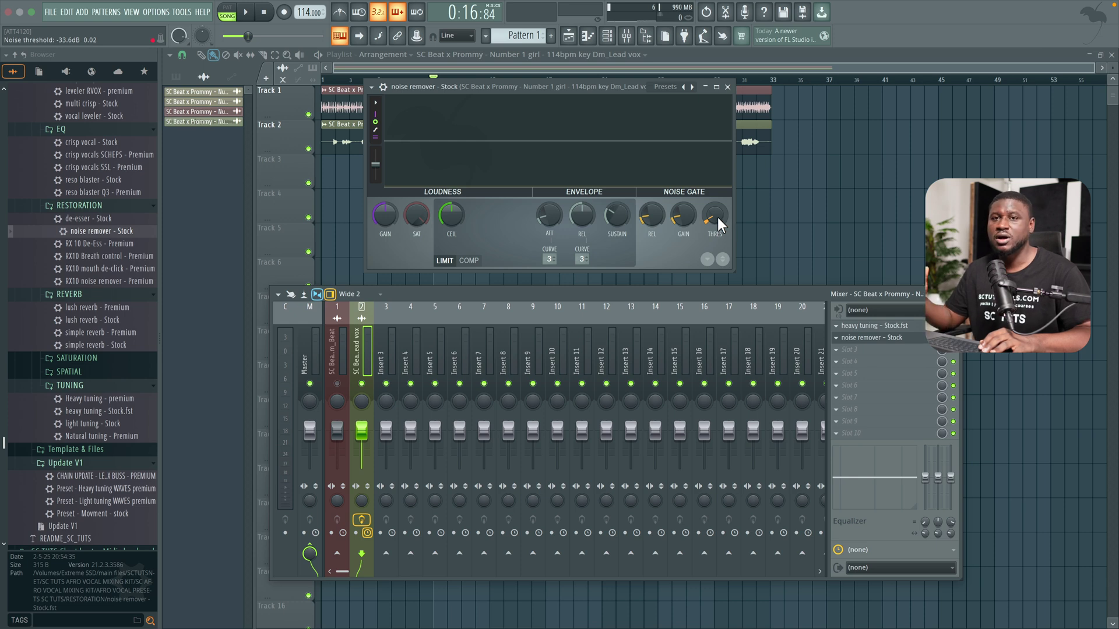
{"action": "key", "text": "space"}
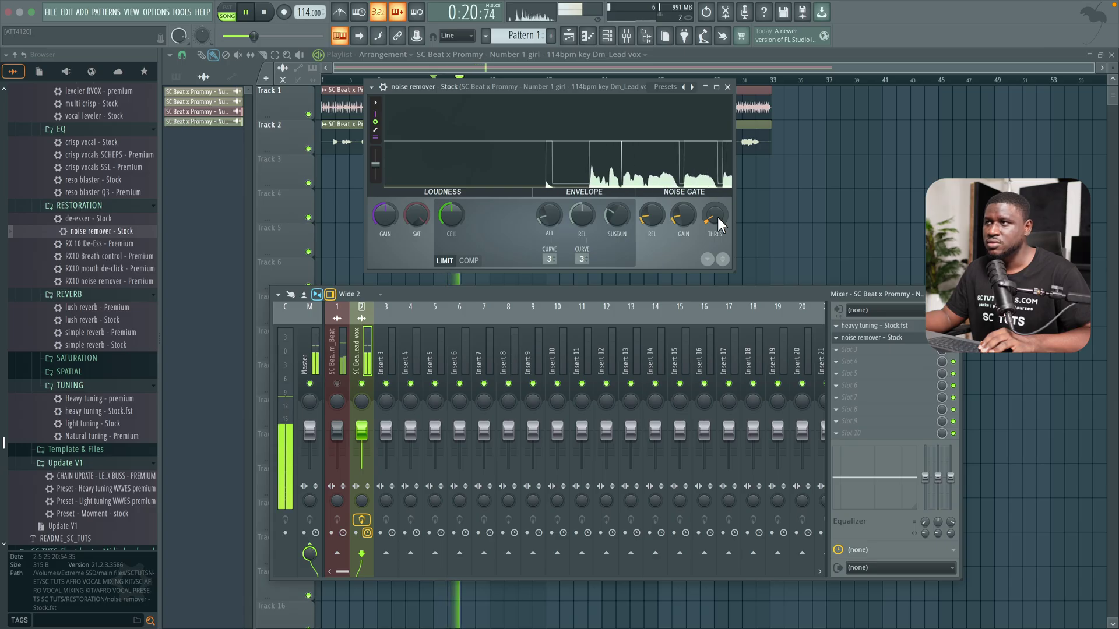
{"action": "key", "text": "space"}
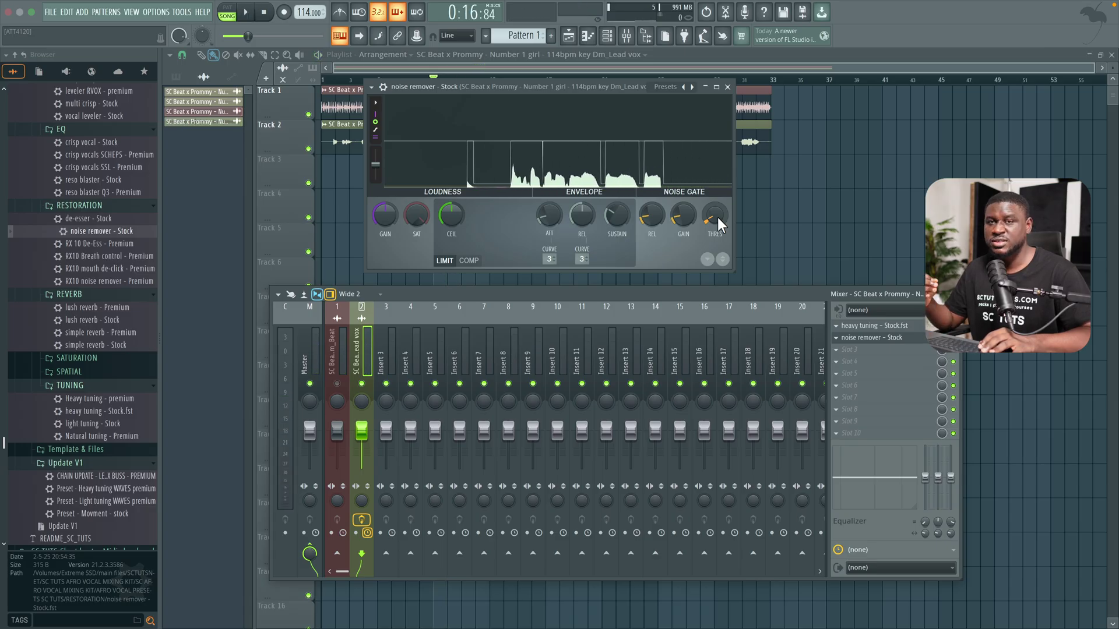
- Fine-tune the noise remover's noise gate threshold while replaying the solo vocal, and close the plugin
{"action": "left_click", "coordinate": [716, 217]}
{"action": "key", "text": "space"}
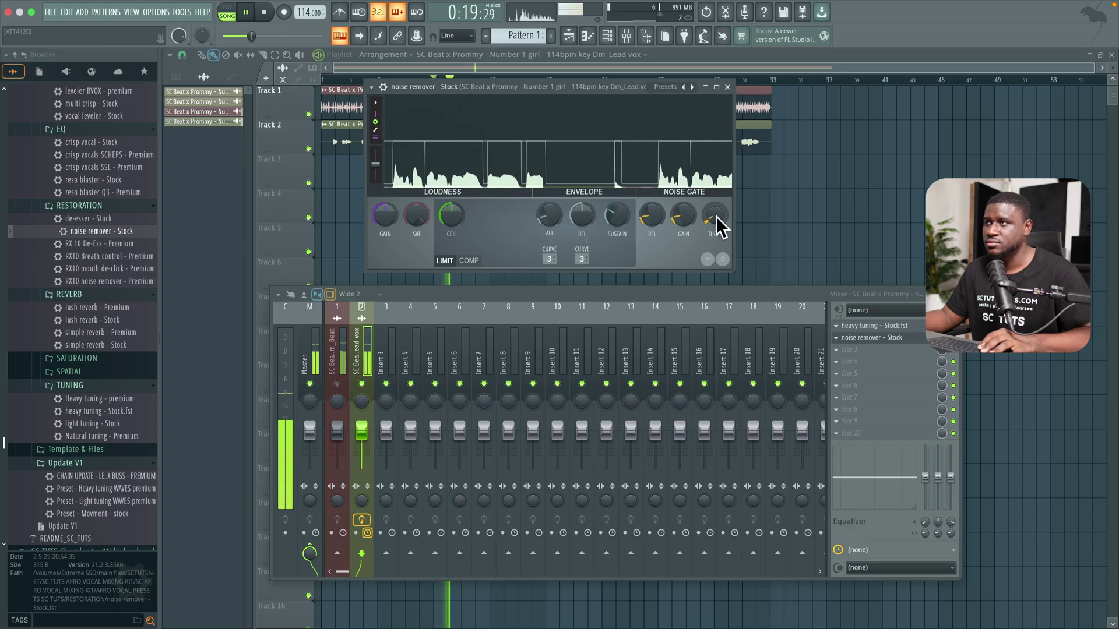
{"action": "left_click_drag", "start_coordinate": [716, 216], "coordinate": [719, 215]}
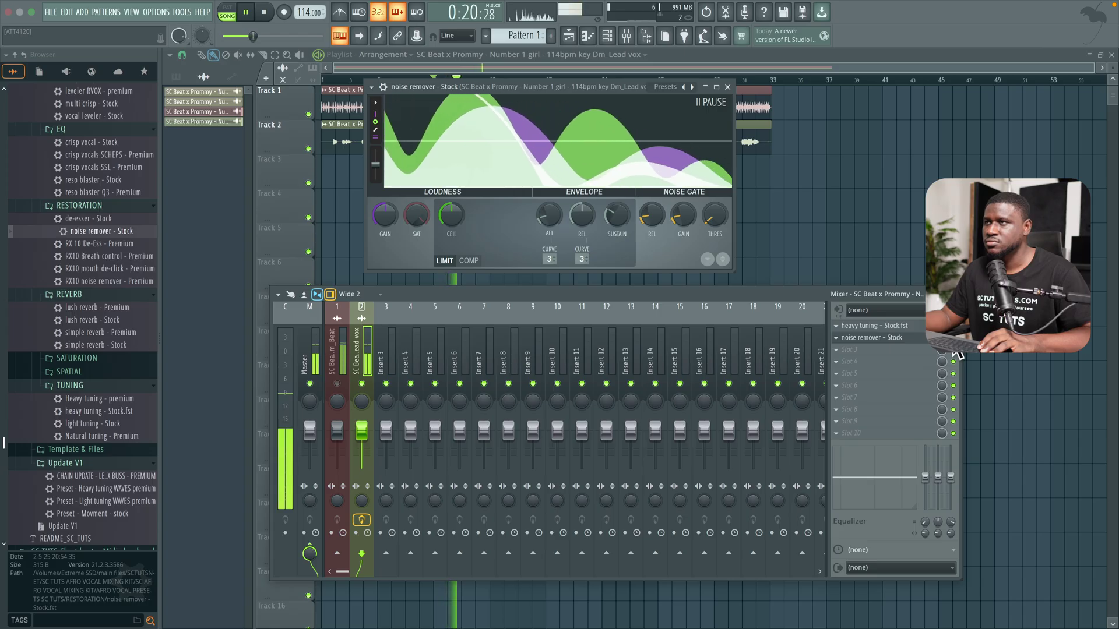
{"action": "key", "text": "space"}
{"action": "key", "text": "space"}
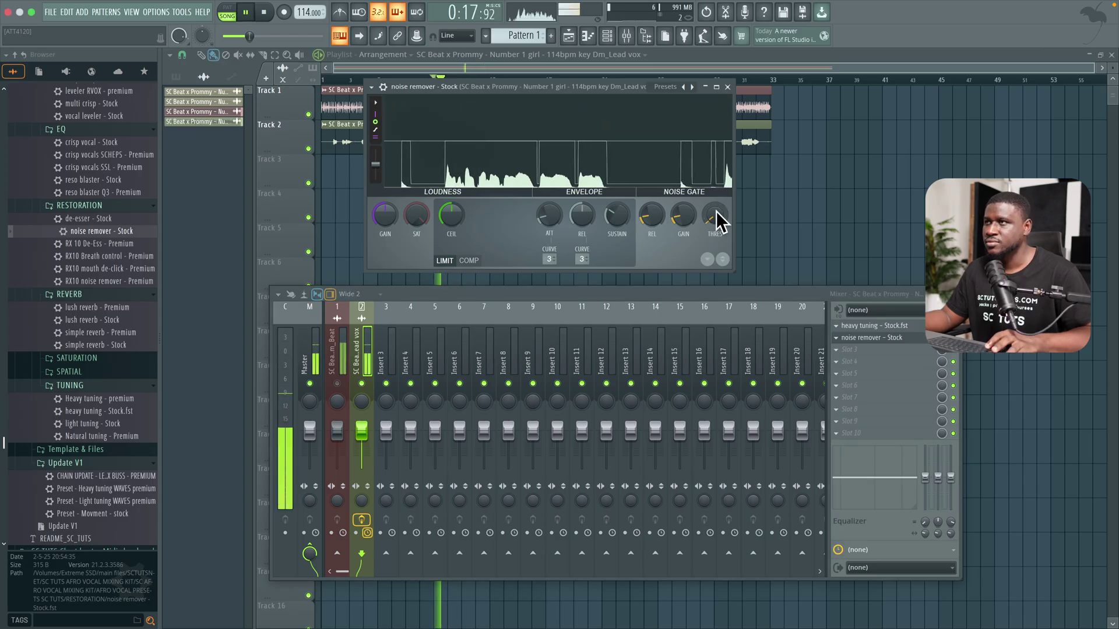
{"action": "left_click", "coordinate": [717, 88]}
{"action": "key", "text": "space"}
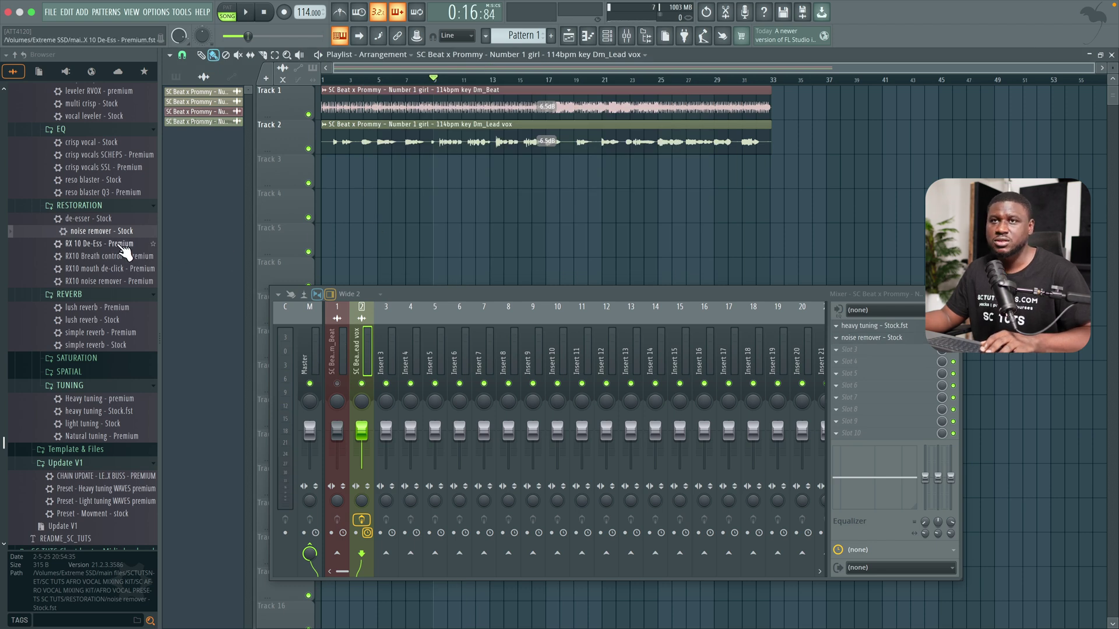
- Load the vocal leveler - Stock preset into slot 3 of the Lead vox insert and play the vocal with its window below the clips
{"action": "scroll", "coordinate": [120, 251], "scroll_direction": "up", "scroll_amount": 3}
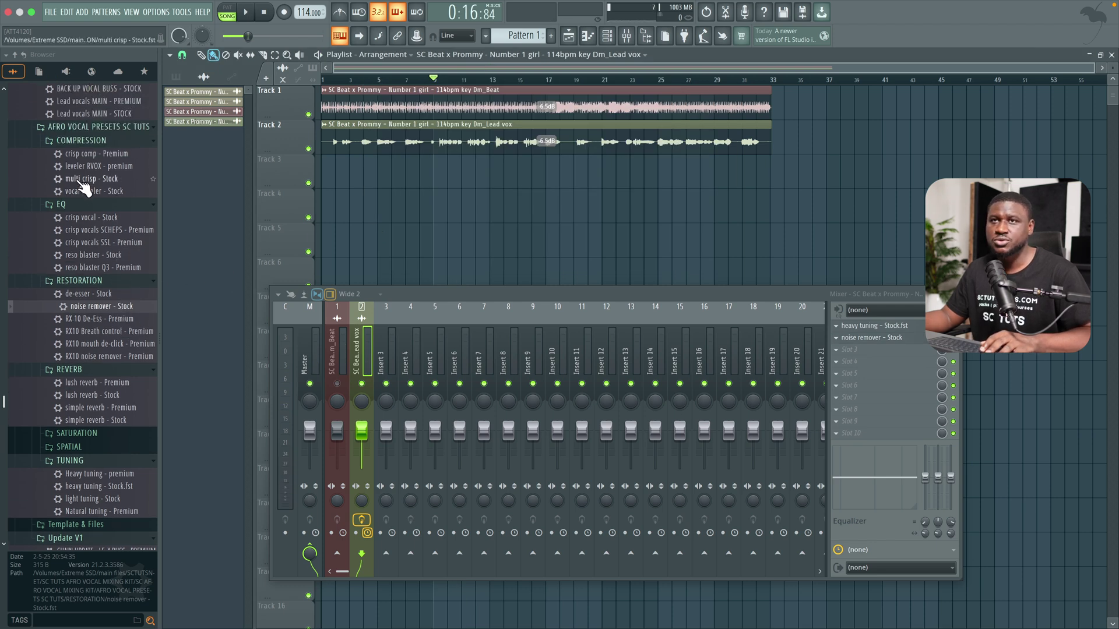
{"action": "left_click_drag", "start_coordinate": [85, 193], "coordinate": [322, 274]}
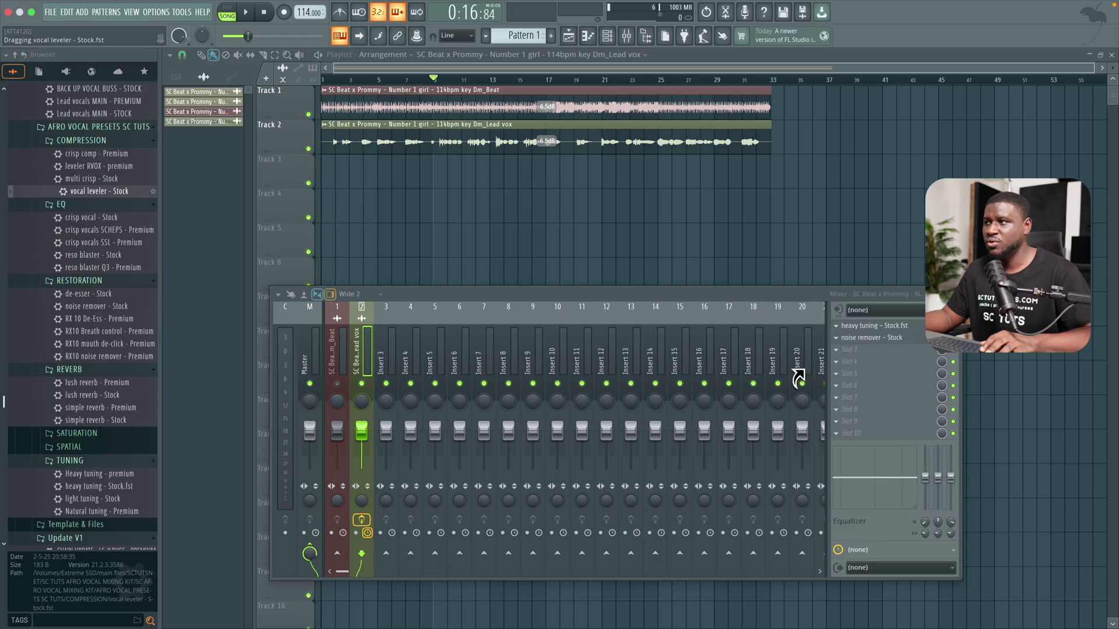
{"action": "left_click_drag", "start_coordinate": [852, 356], "coordinate": [854, 352]}
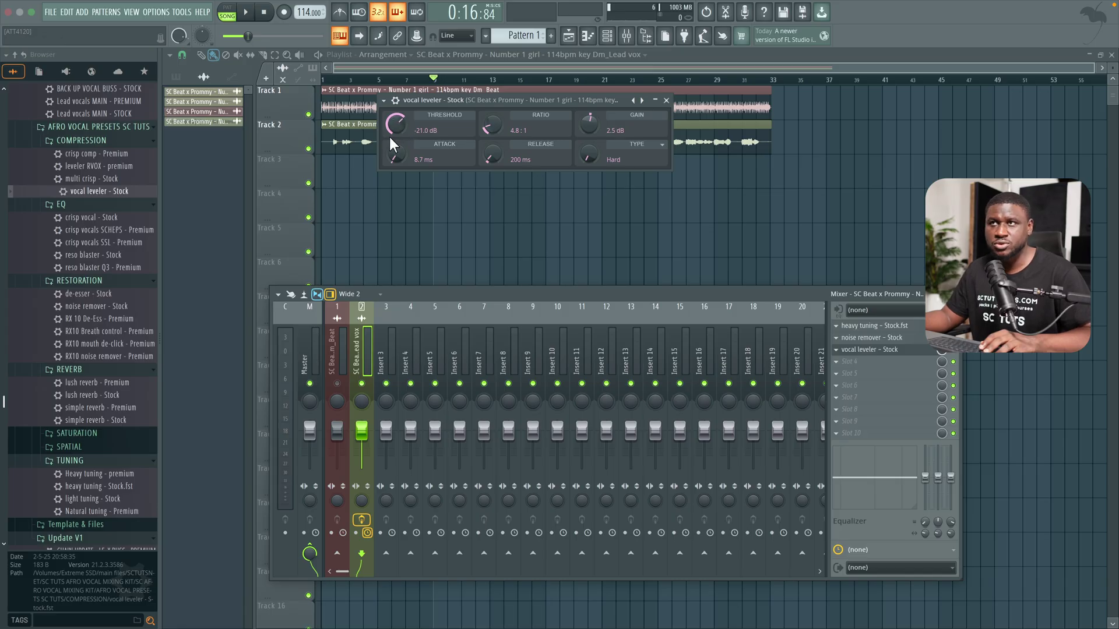
{"action": "left_click_drag", "start_coordinate": [435, 100], "coordinate": [435, 174]}
{"action": "key", "text": "space"}
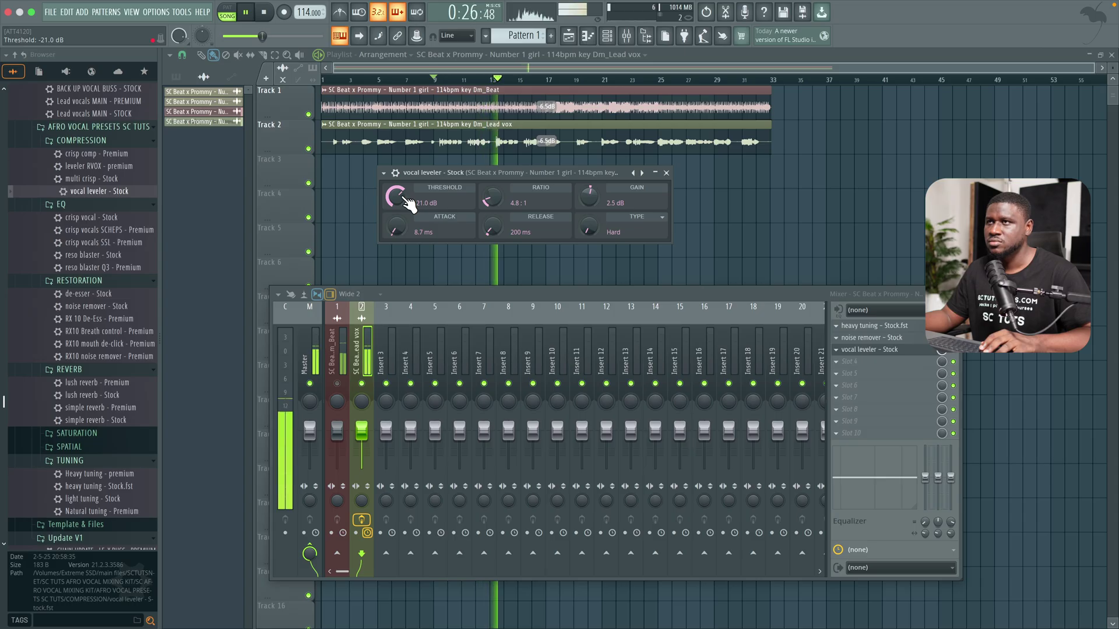
- Unmute the Beat's insert, lower its fader to -2.1 dB during playback with the vocal, and close the vocal leveler
{"action": "key", "text": "space"}
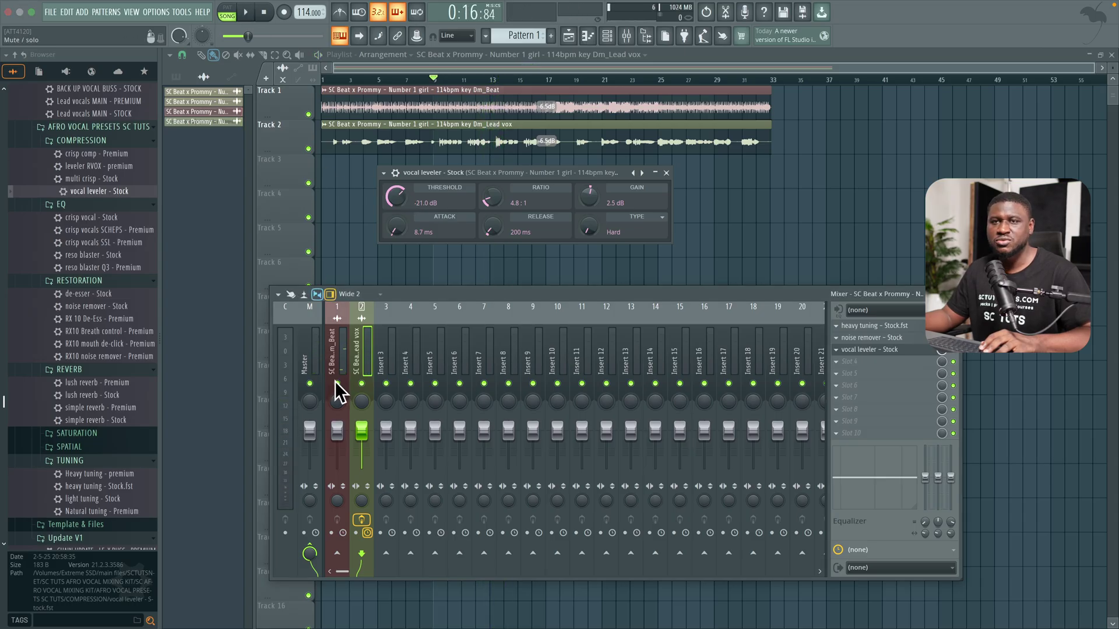
{"action": "key", "text": "space"}
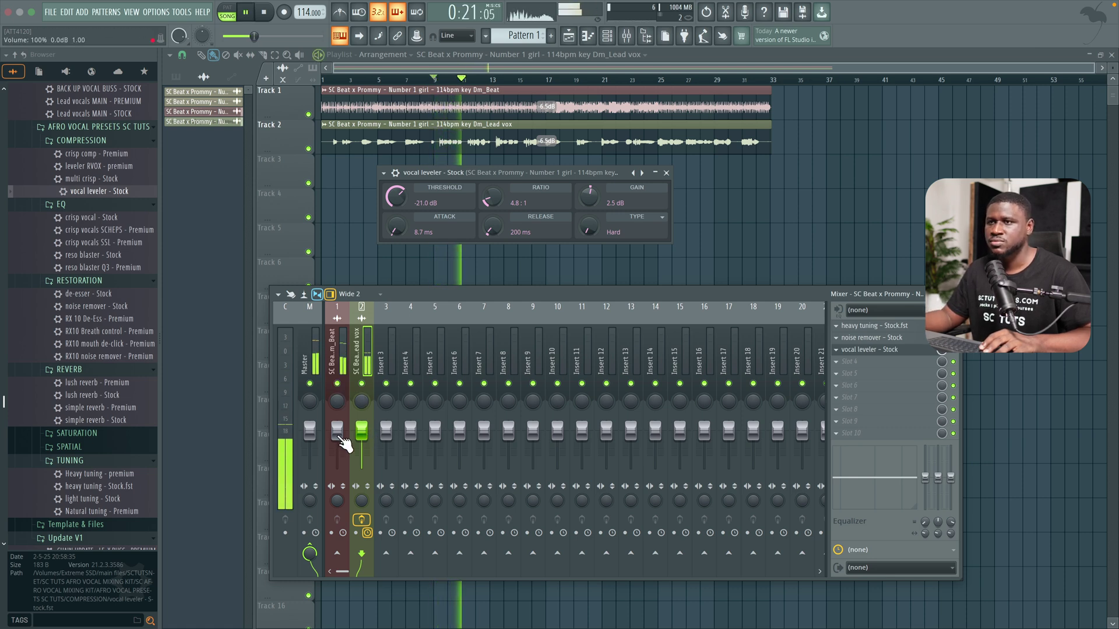
{"action": "left_click_drag", "start_coordinate": [337, 431], "coordinate": [337, 435]}
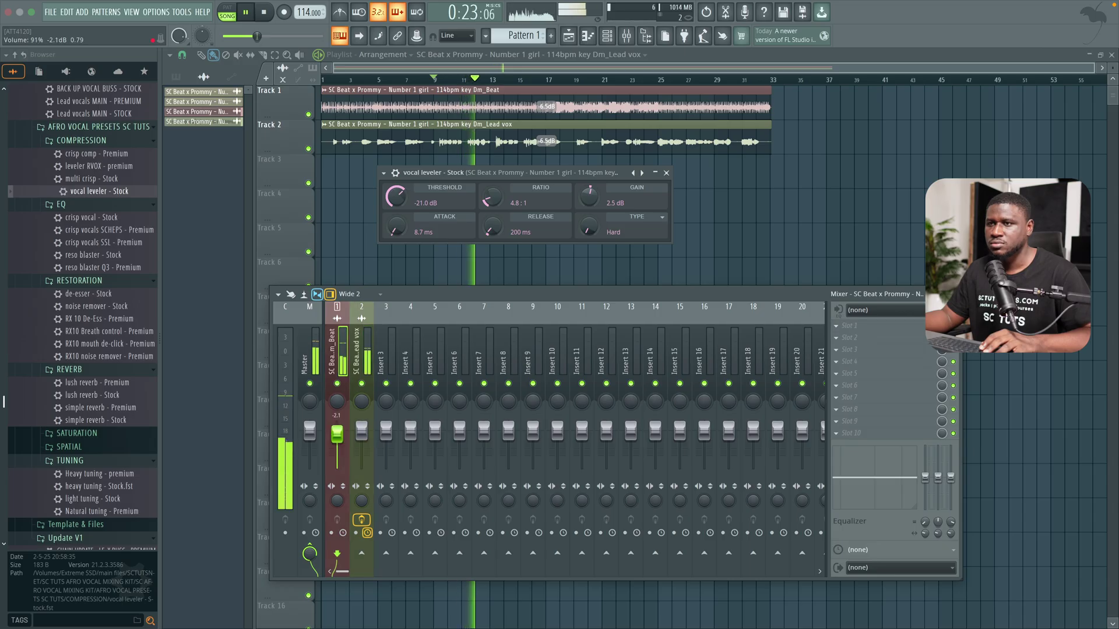
{"action": "left_click", "coordinate": [362, 348]}
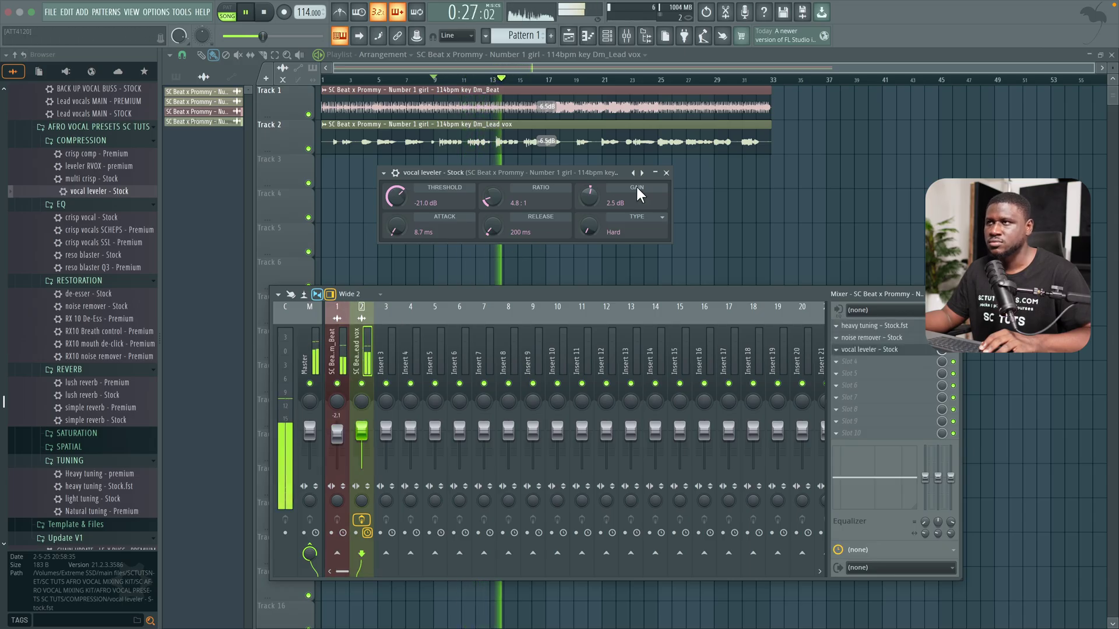
{"action": "left_click", "coordinate": [666, 172]}
{"action": "key", "text": "space"}
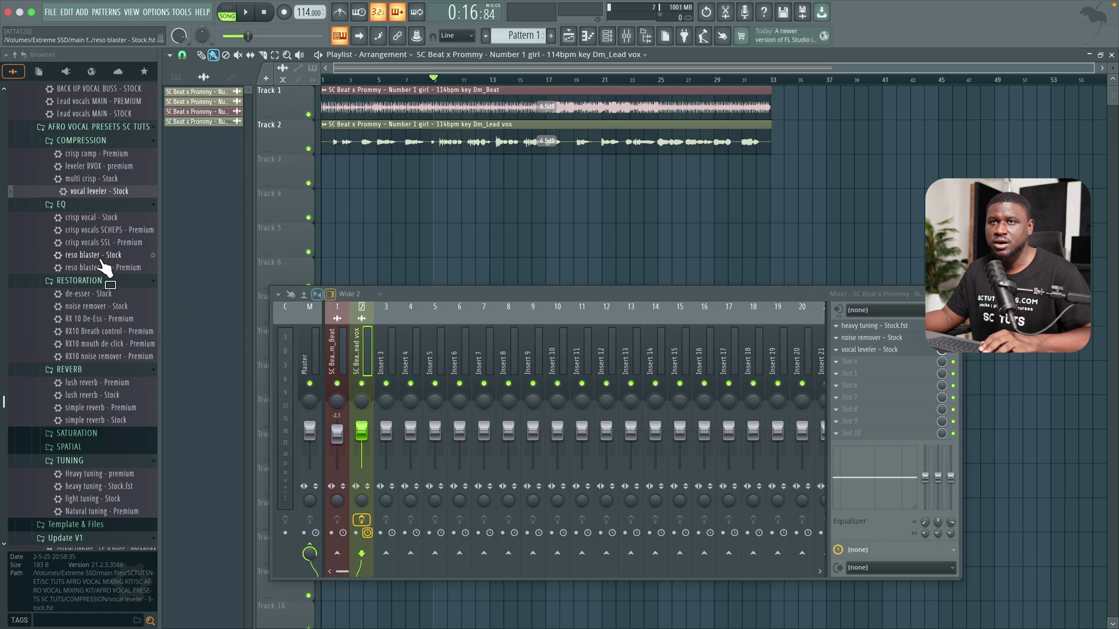
- Load the reso blaster - Stock preset into slot 4 of the Lead vox insert and play the vocal with the EQ window clear of the mixer
{"action": "left_click_drag", "start_coordinate": [100, 260], "coordinate": [136, 263]}
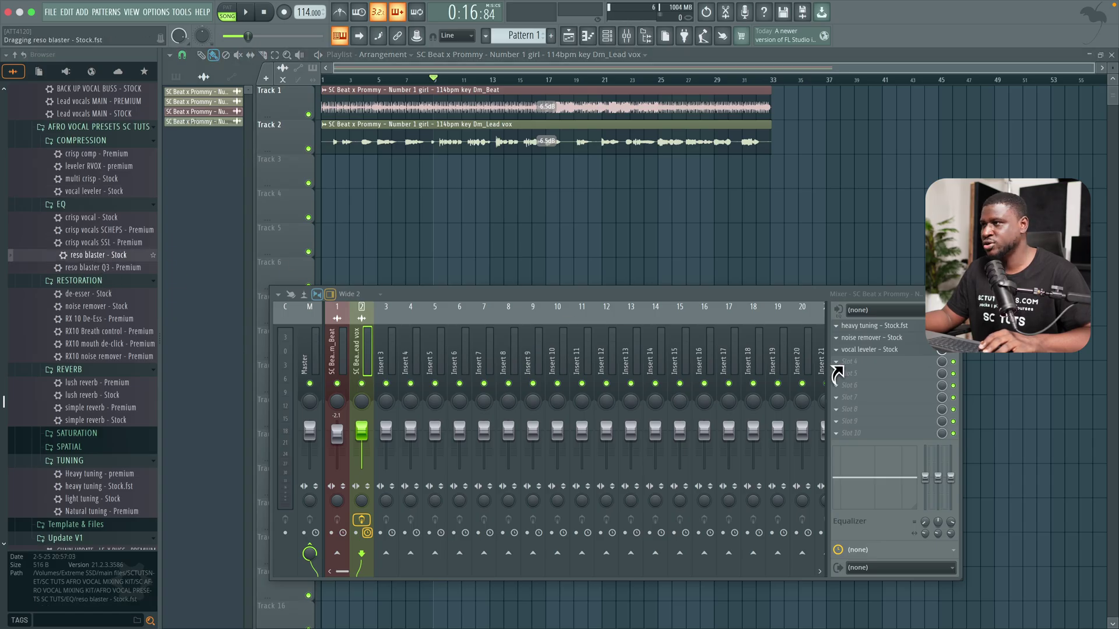
{"action": "left_click_drag", "start_coordinate": [850, 367], "coordinate": [852, 363]}
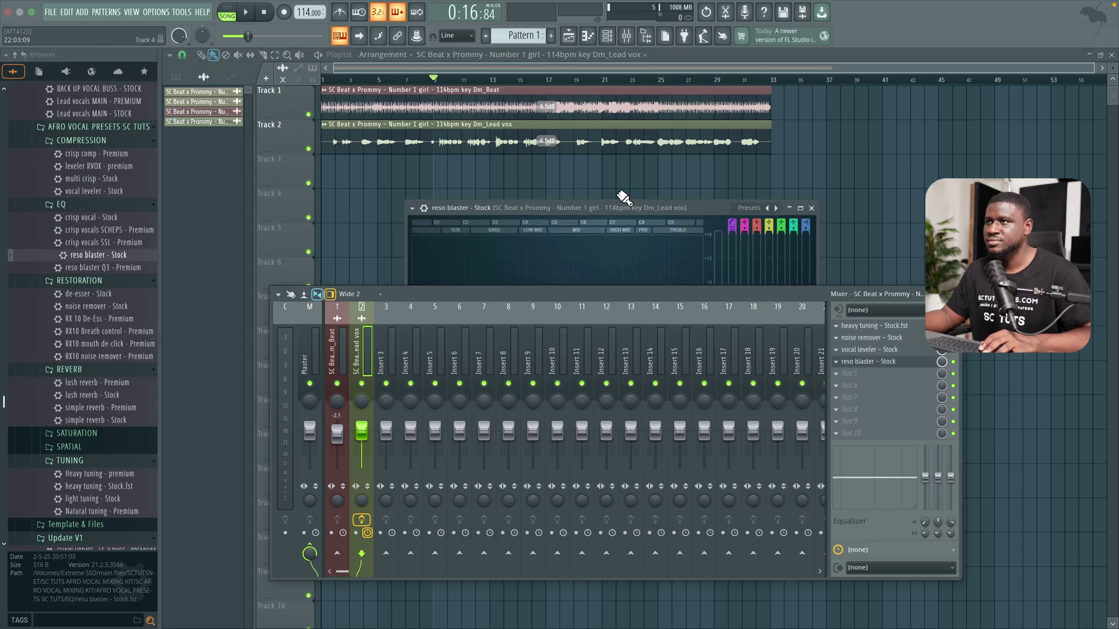
{"action": "left_click_drag", "start_coordinate": [623, 198], "coordinate": [606, 71]}
{"action": "key", "text": "space"}
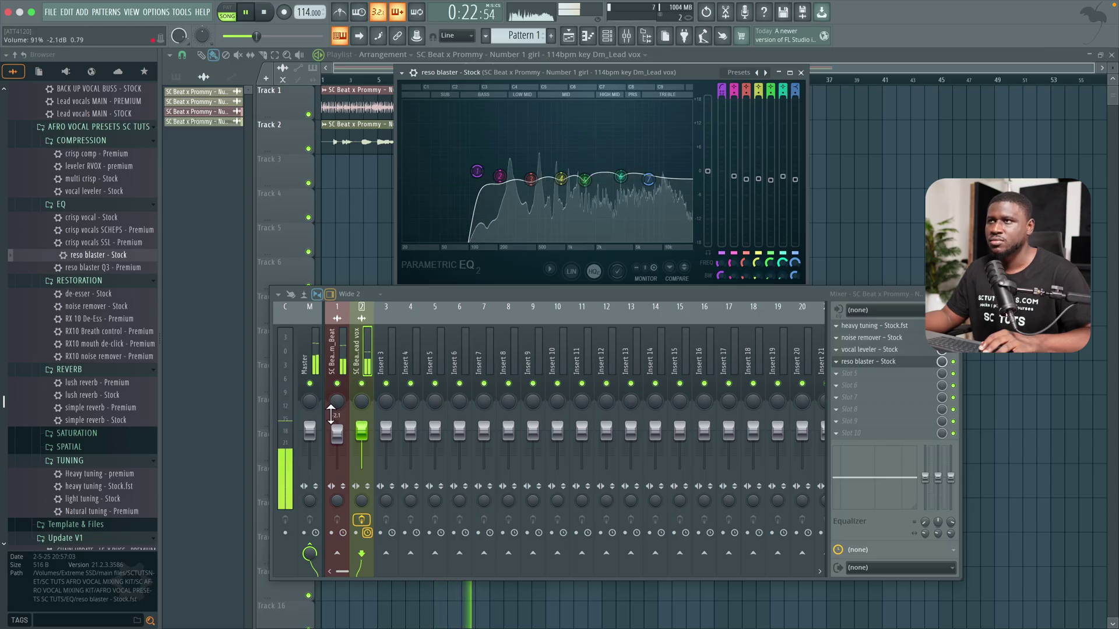
{"action": "key", "text": "space"}
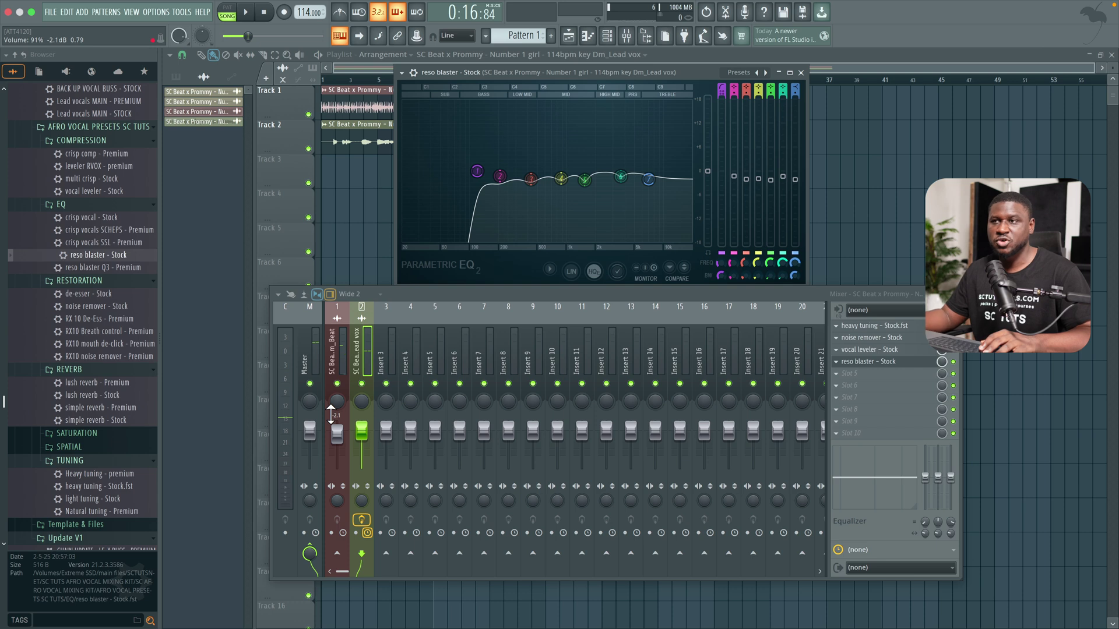
- Lower the Beat insert's fader to -4.0 dB while checking the balance with the vocal, and close the reso blaster EQ
{"action": "left_click", "coordinate": [337, 432]}
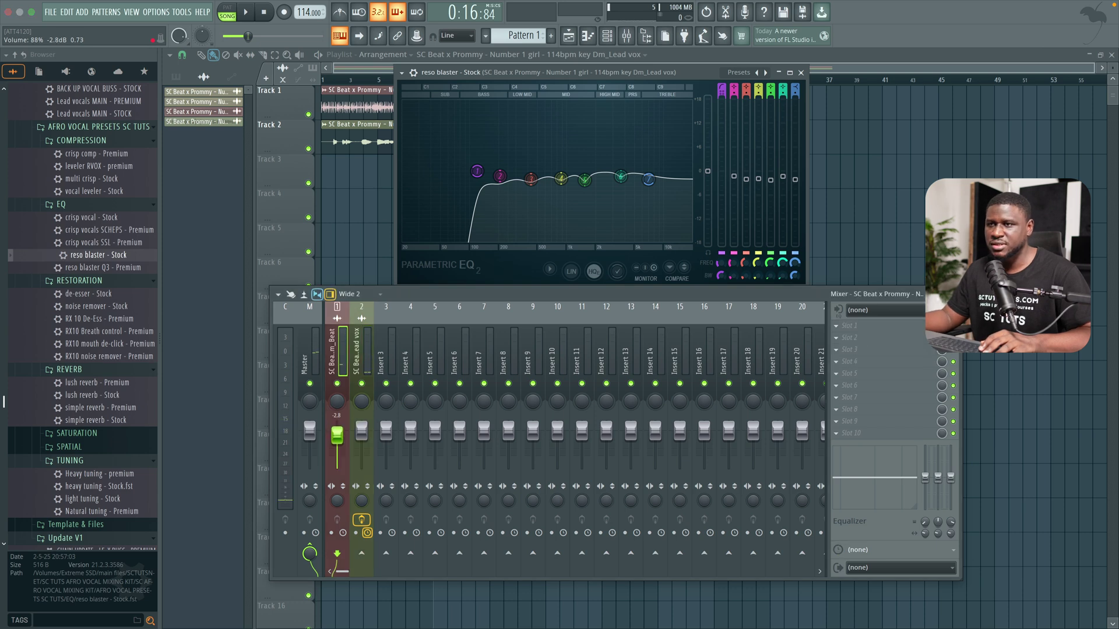
{"action": "left_click_drag", "start_coordinate": [337, 434], "coordinate": [337, 436]}
{"action": "key", "text": "space"}
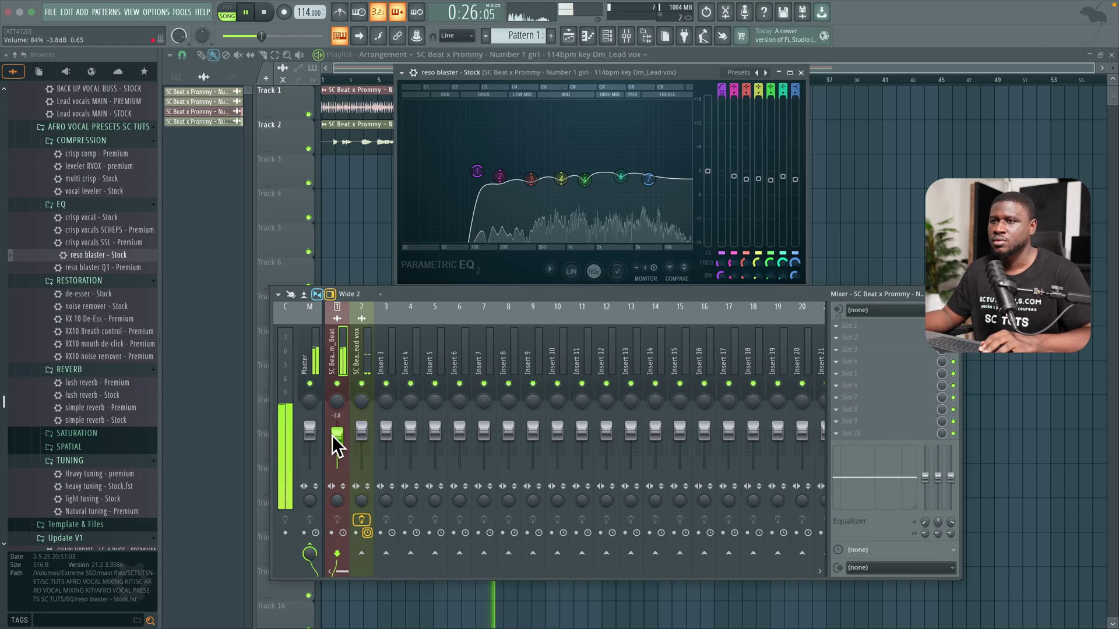
{"action": "scroll", "coordinate": [337, 436], "scroll_direction": "down", "scroll_amount": 1}
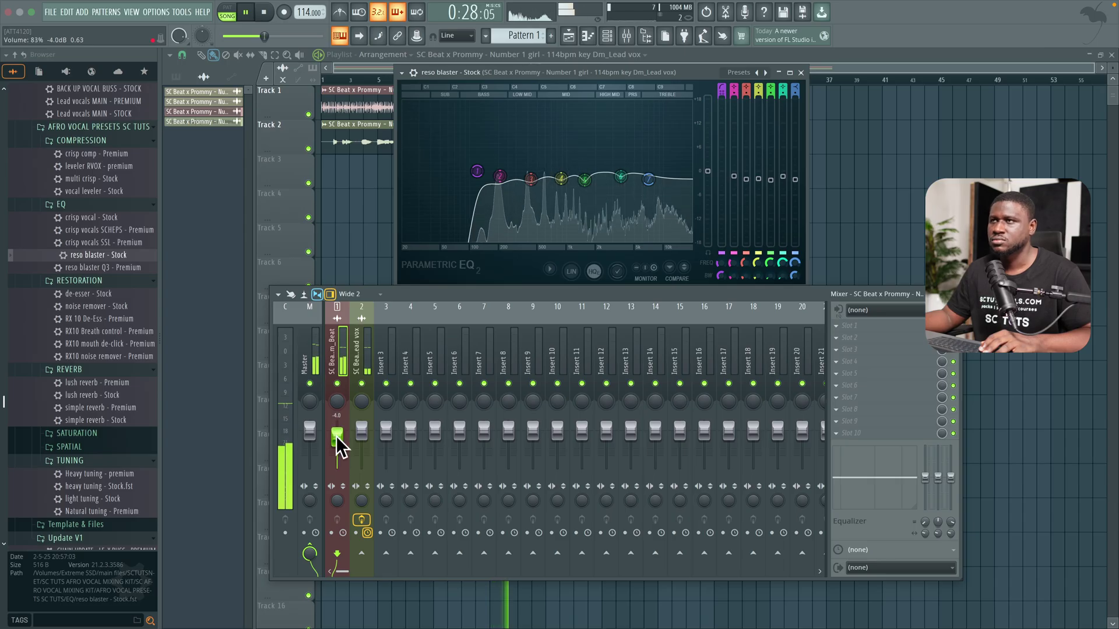
{"action": "left_click", "coordinate": [801, 72]}
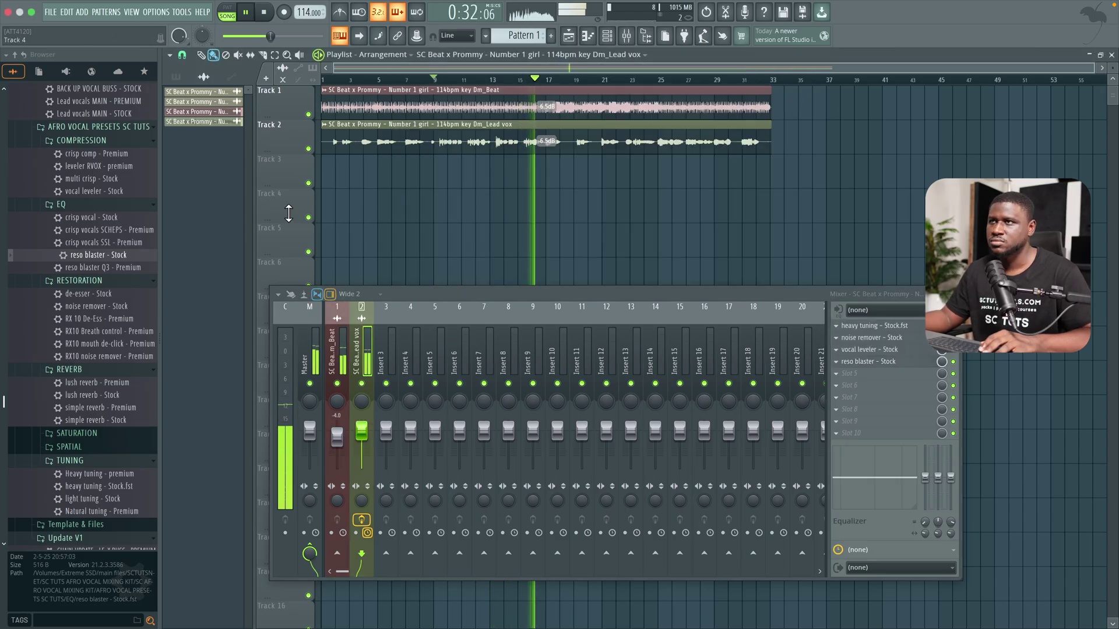
{"action": "key", "text": "space"}
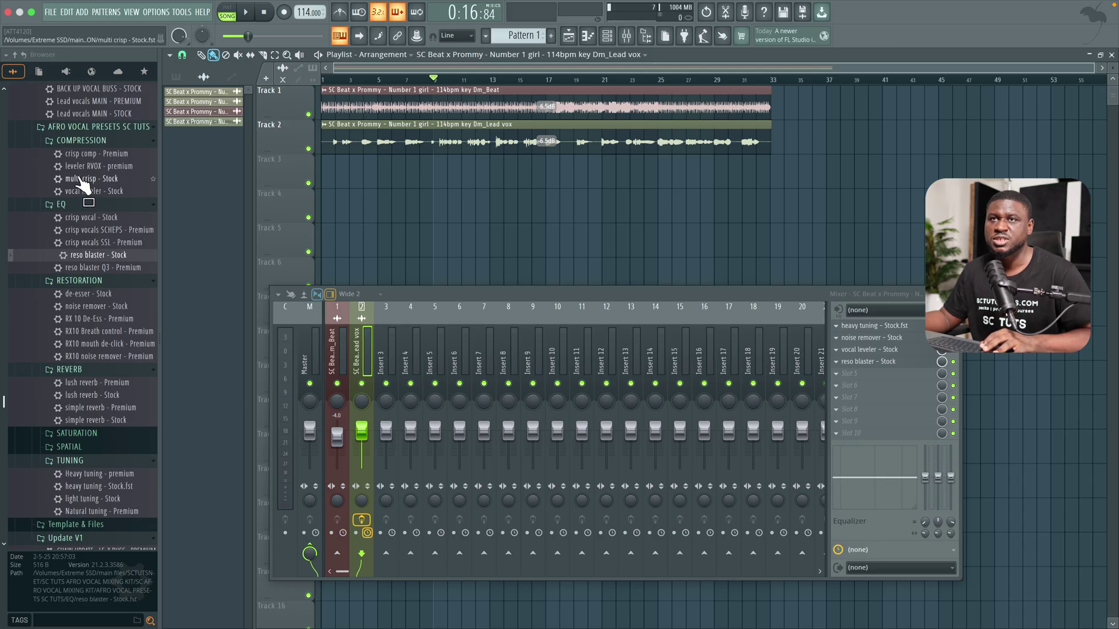
- Load the multi crisp - Stock preset into slot 5 of the Lead vox insert and place its window between the clips and the mixer
{"action": "left_click", "coordinate": [82, 181]}
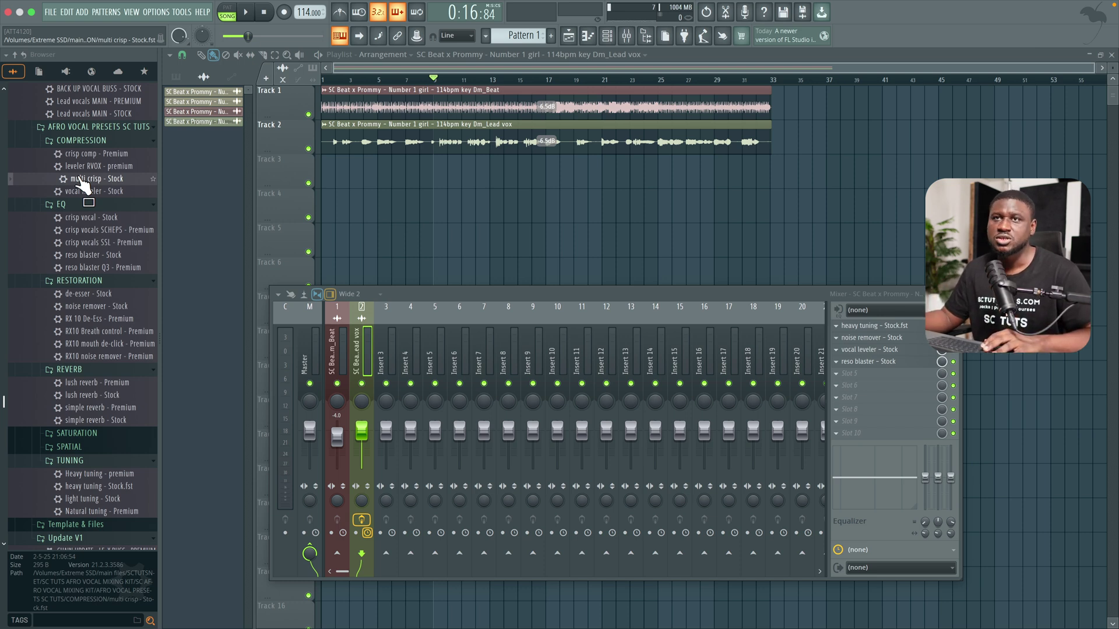
{"action": "left_click_drag", "start_coordinate": [82, 185], "coordinate": [157, 213]}
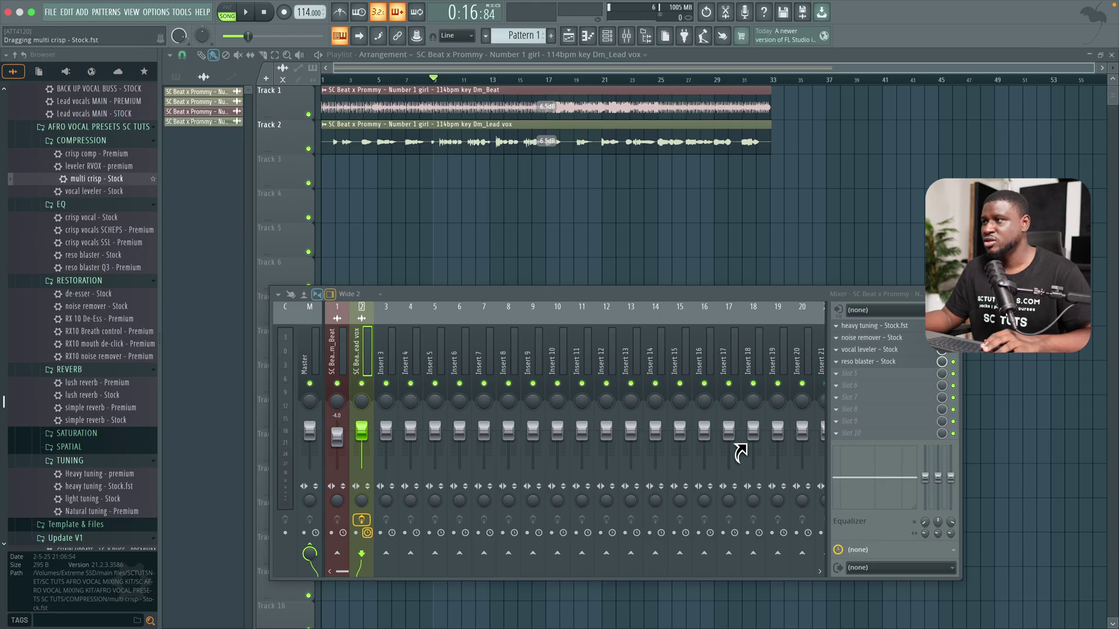
{"action": "left_click_drag", "start_coordinate": [844, 377], "coordinate": [846, 376]}
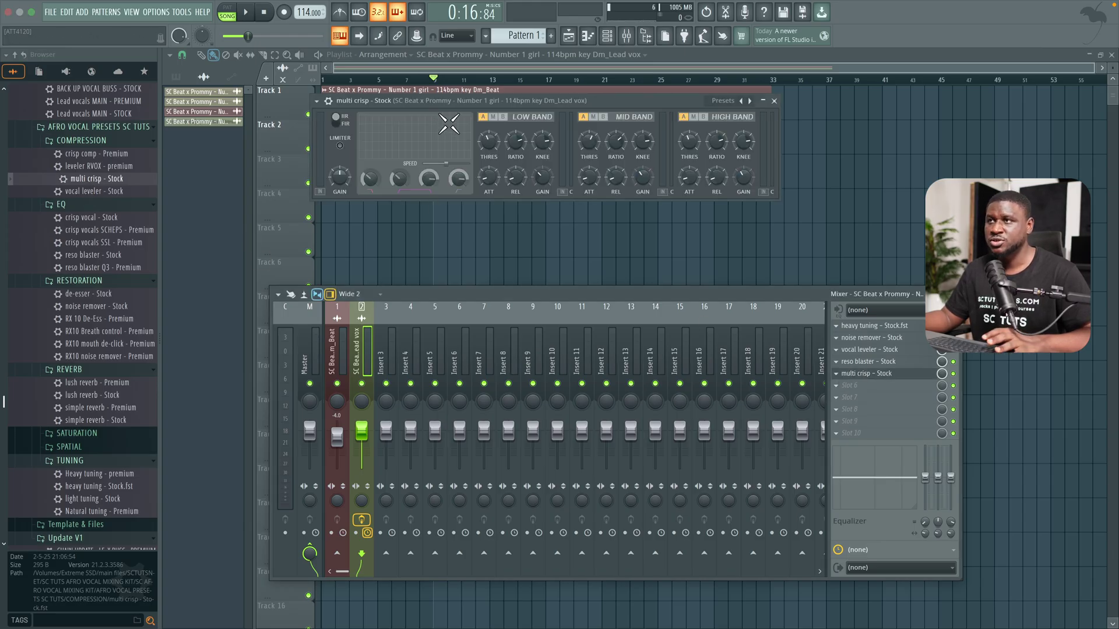
{"action": "left_click_drag", "start_coordinate": [505, 99], "coordinate": [502, 146]}
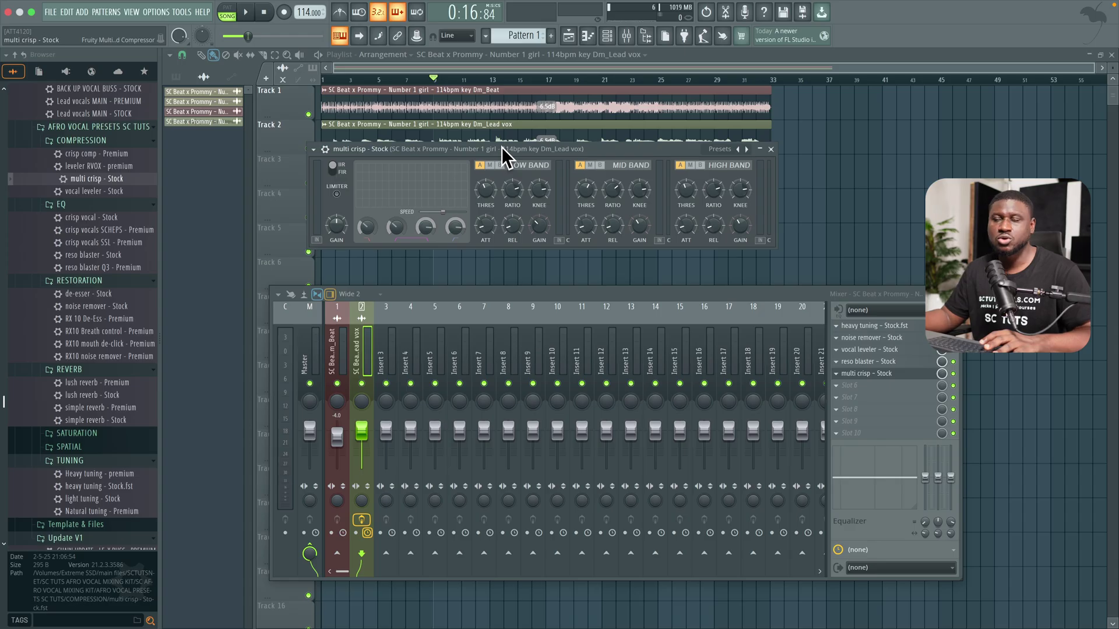
- Play the mix from bar 9 and compare the vocal with multi crisp bypassed and re-enabled
{"action": "key", "text": "space"}
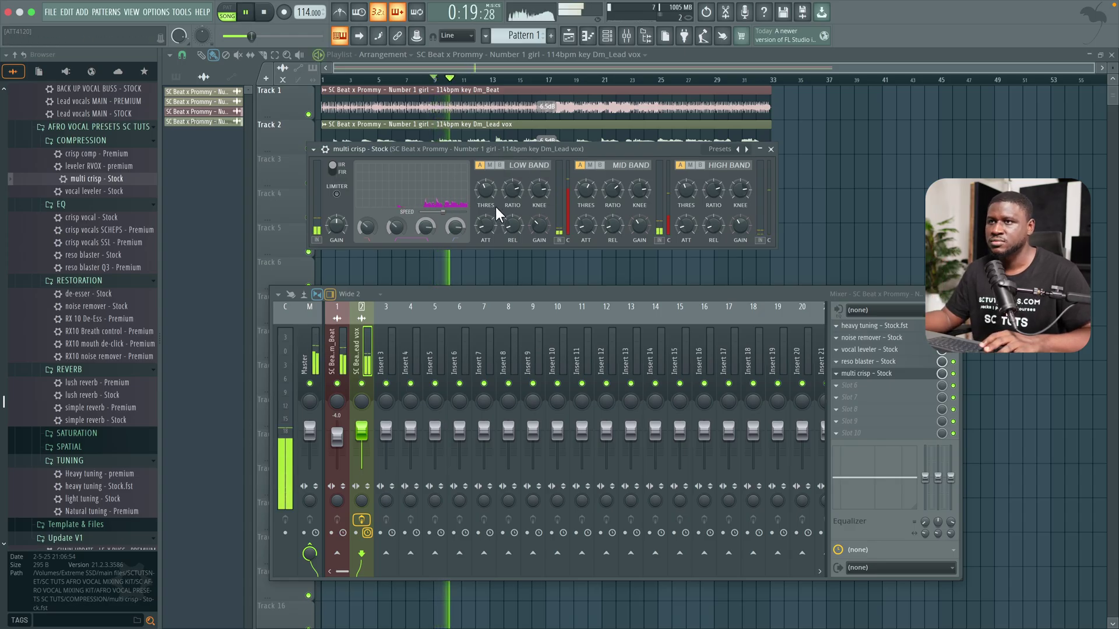
{"action": "left_click", "coordinate": [326, 151]}
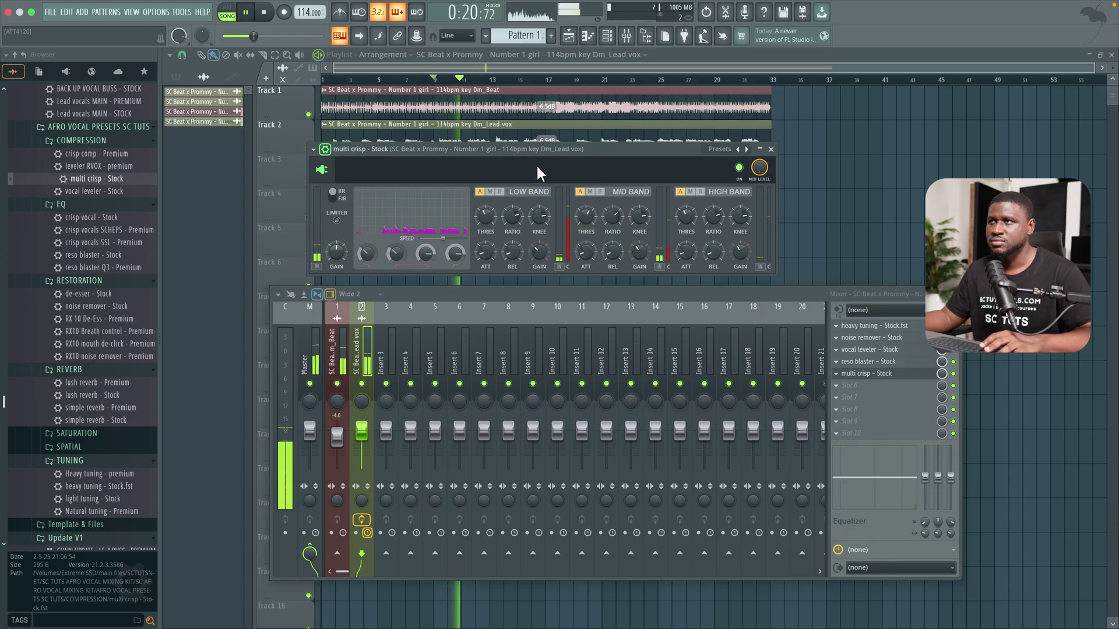
{"action": "left_click", "coordinate": [740, 169]}
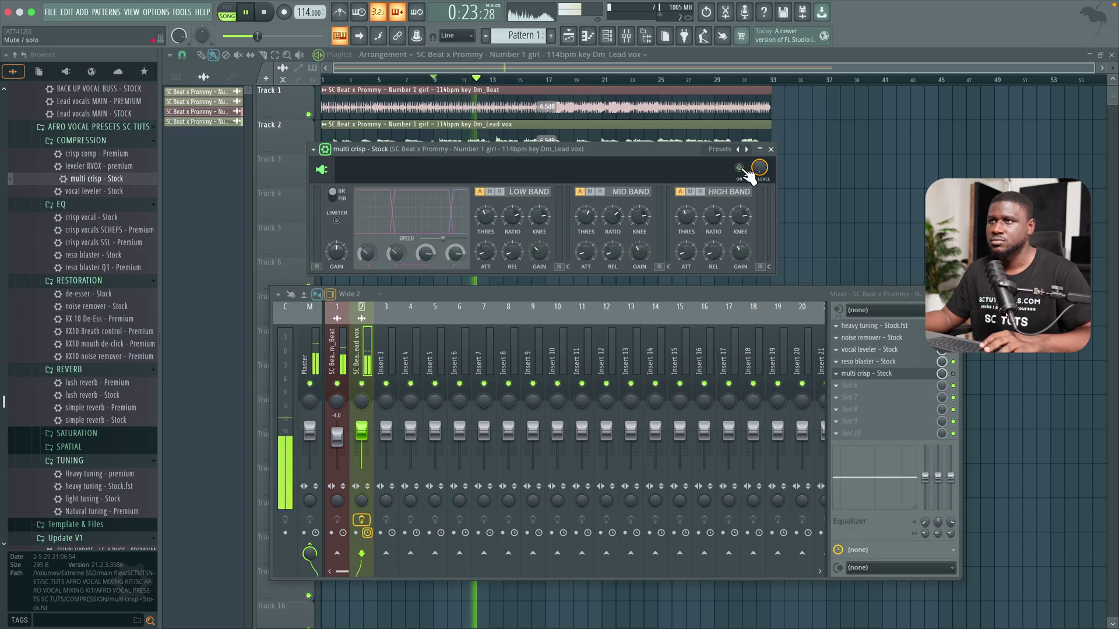
{"action": "left_click", "coordinate": [740, 169]}
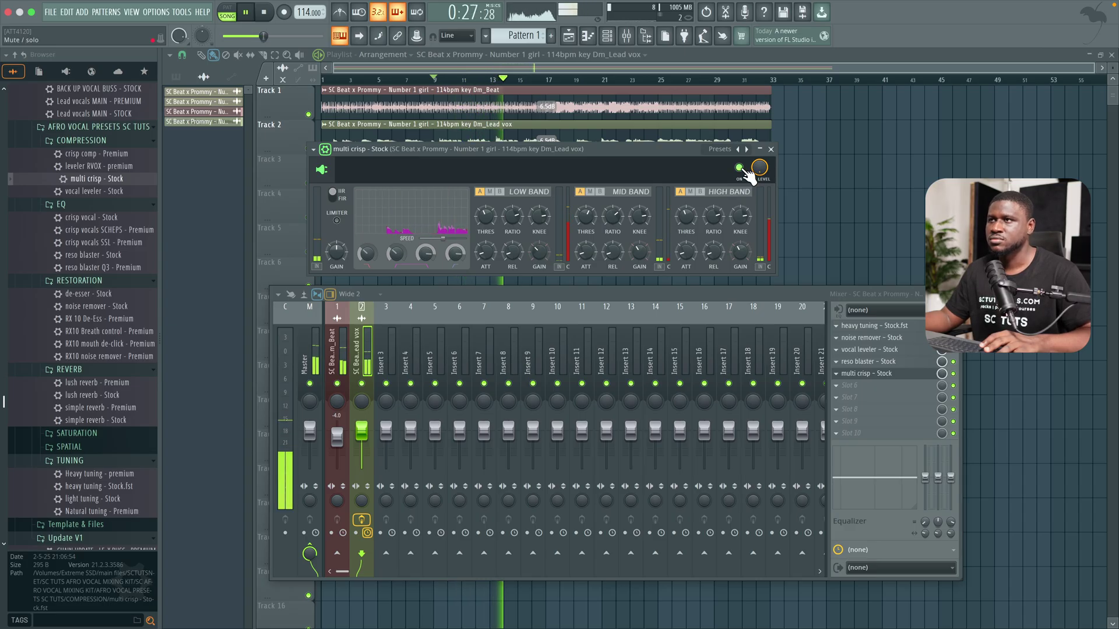
- Toggle multi crisp off and on once more during playback to hear its effect on the vocal, and stop playback
{"action": "left_click", "coordinate": [740, 168]}
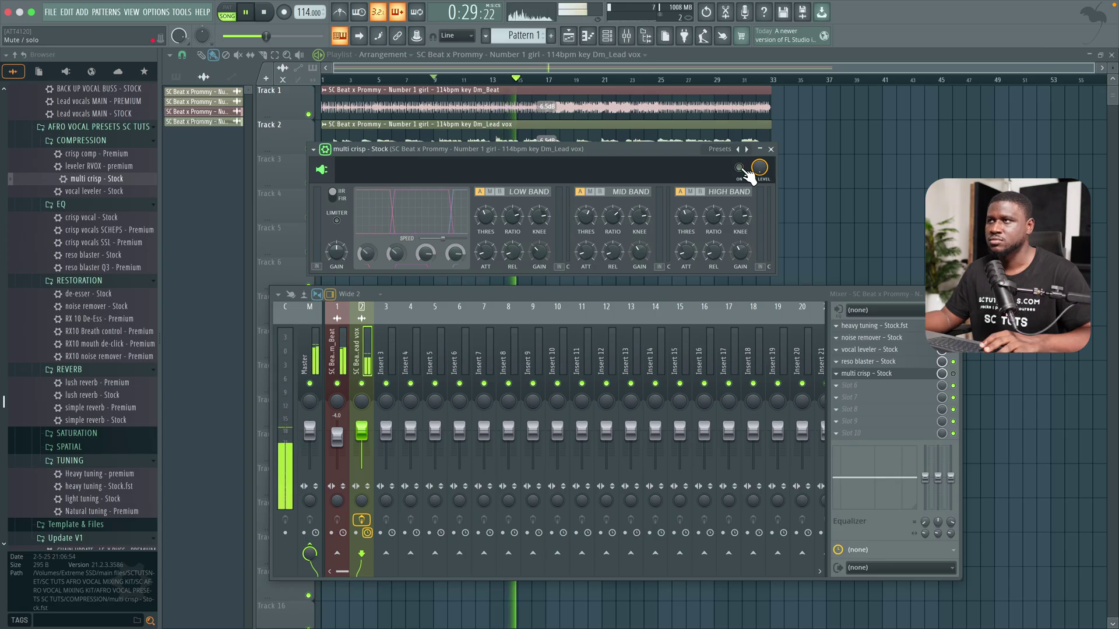
{"action": "left_click", "coordinate": [741, 170]}
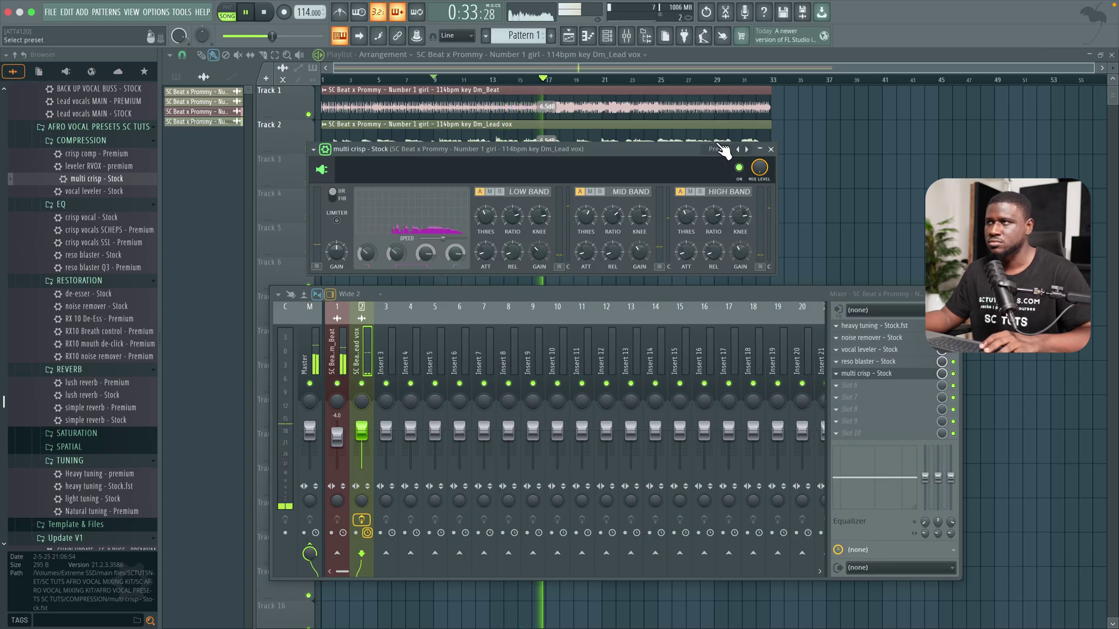
{"action": "key", "text": "space"}
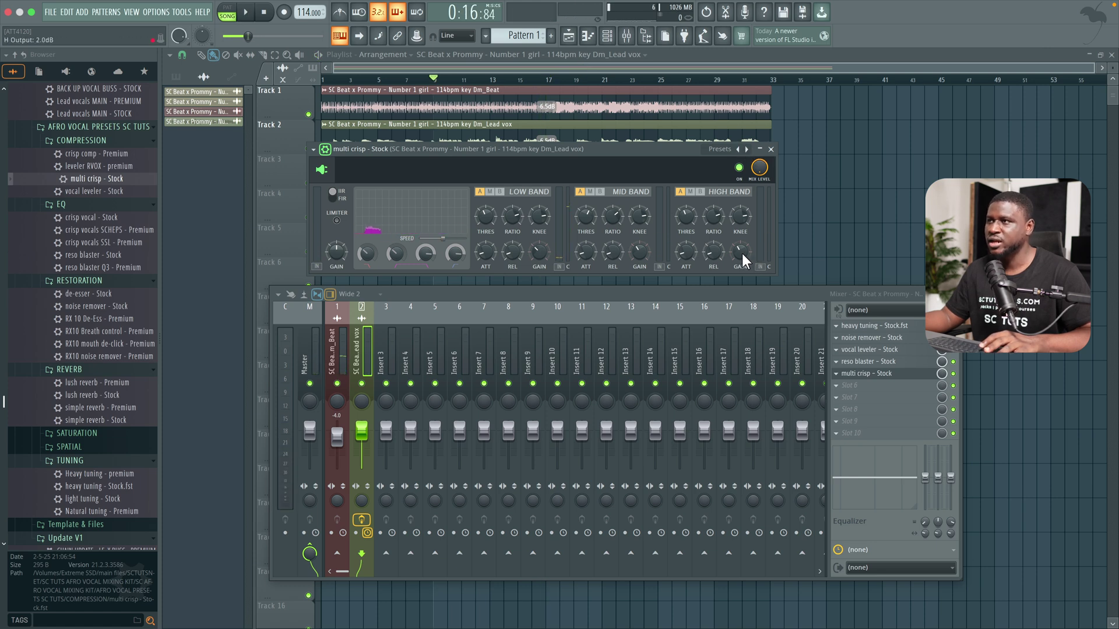
- Set the high-band gain of multi crisp to -0.4 dB and close its window
{"action": "left_click_drag", "start_coordinate": [738, 251], "coordinate": [738, 238]}
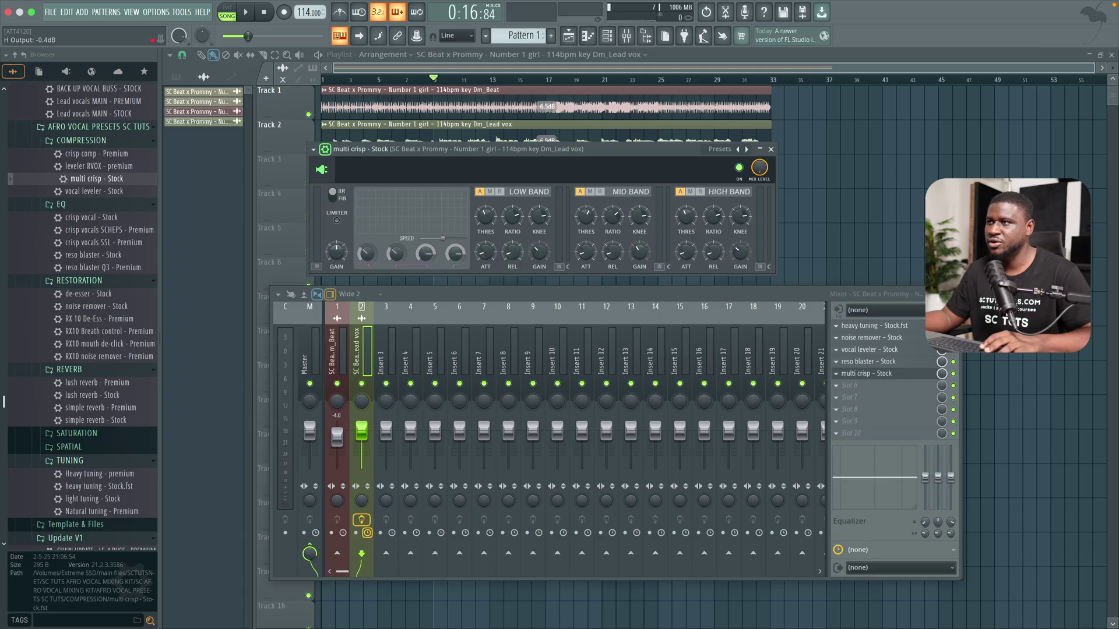
{"action": "key", "text": "Escape"}
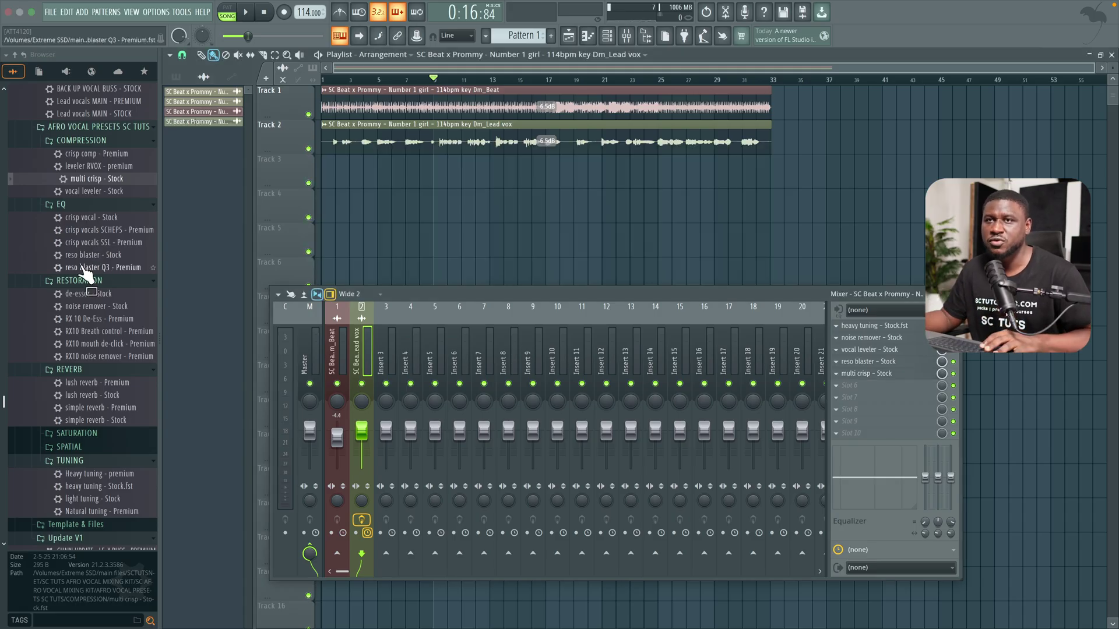
- Load the crisp vocal - Stock preset into slot 6 of the Lead vox insert and play the vocal through it
{"action": "left_click", "coordinate": [83, 217]}
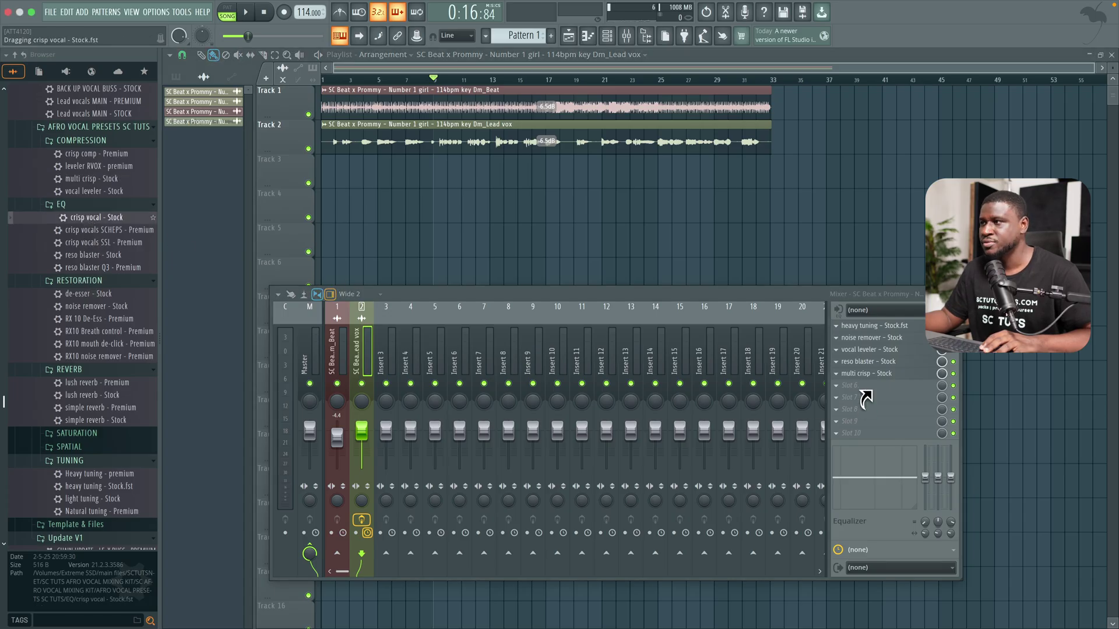
{"action": "key", "text": "space"}
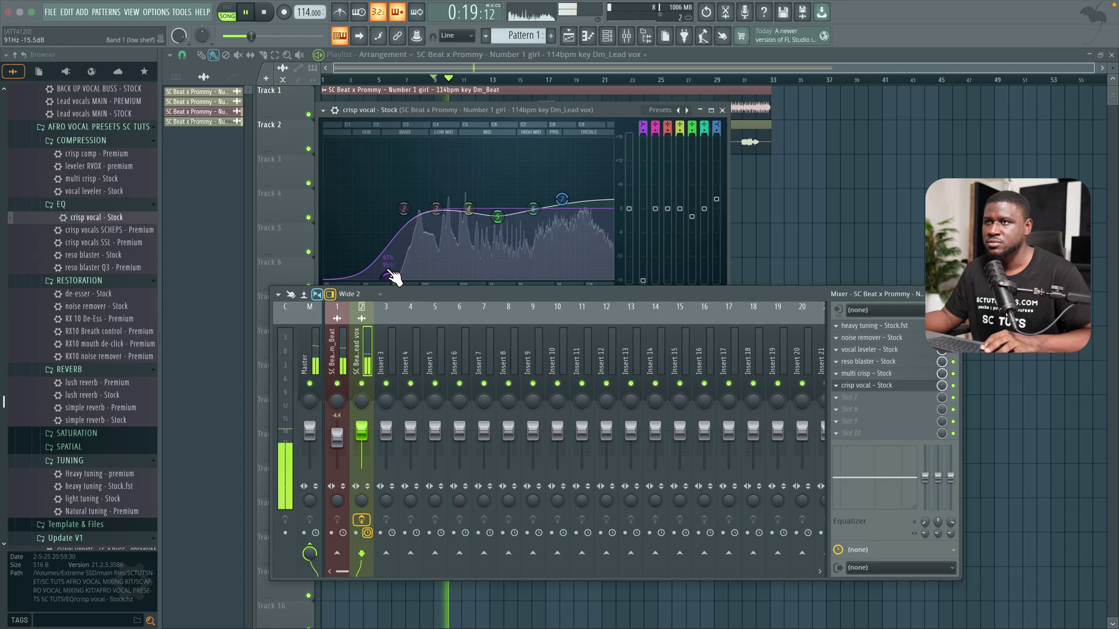
{"action": "key", "text": "space"}
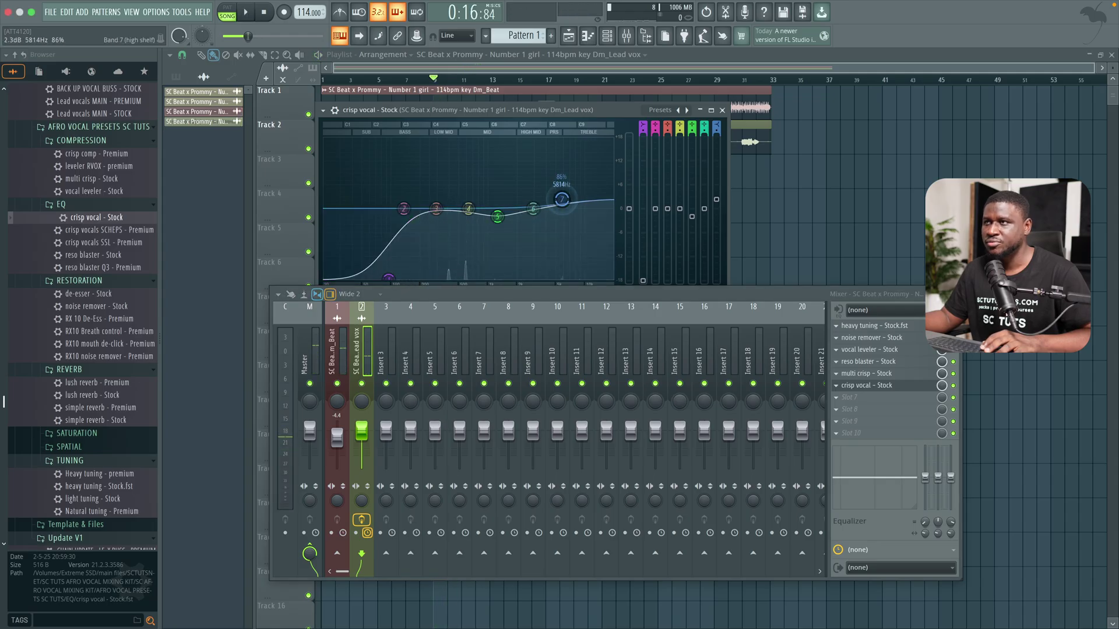
- Reduce the band 7 high-shelf boost of crisp vocal, check it against the playing mix, and close the EQ
{"action": "key", "text": "space"}
{"action": "left_click_drag", "start_coordinate": [569, 215], "coordinate": [571, 214]}
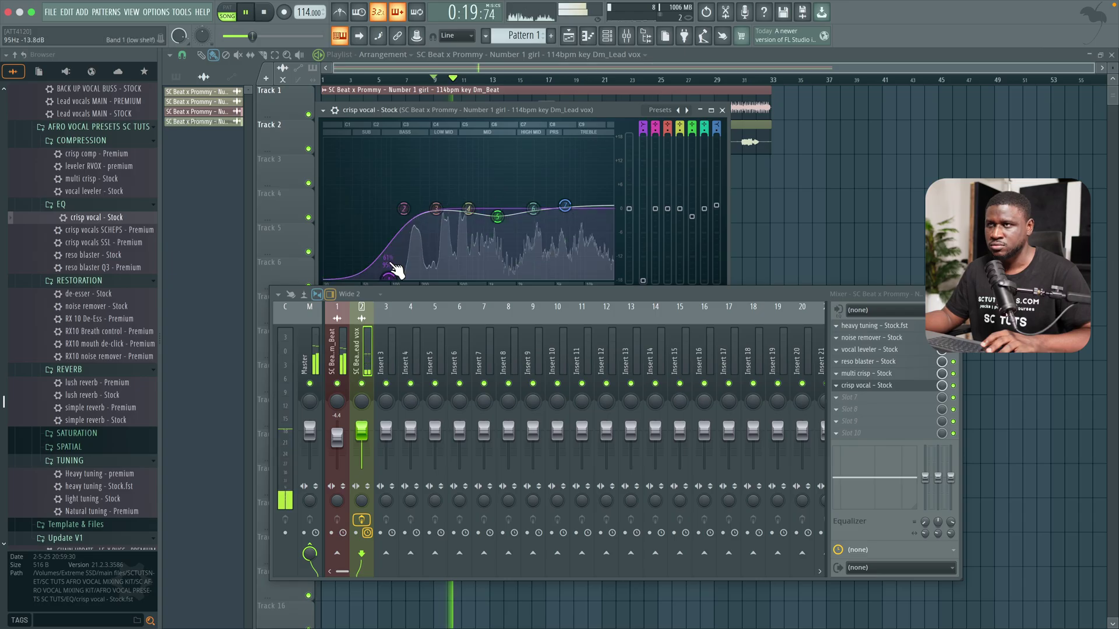
{"action": "left_click", "coordinate": [722, 110]}
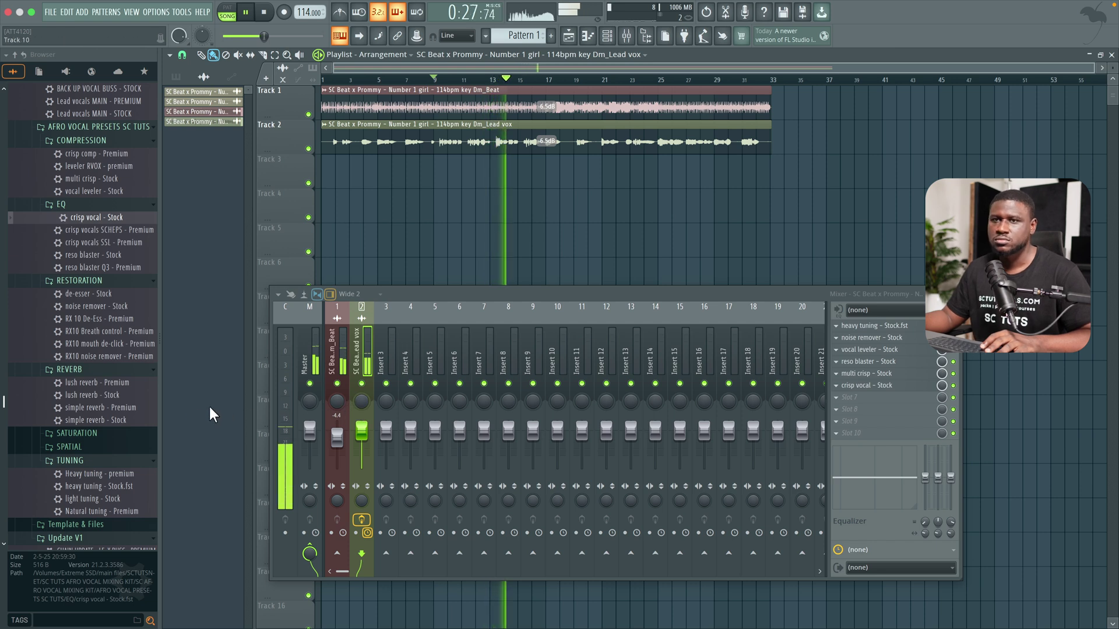
{"action": "key", "text": "space"}
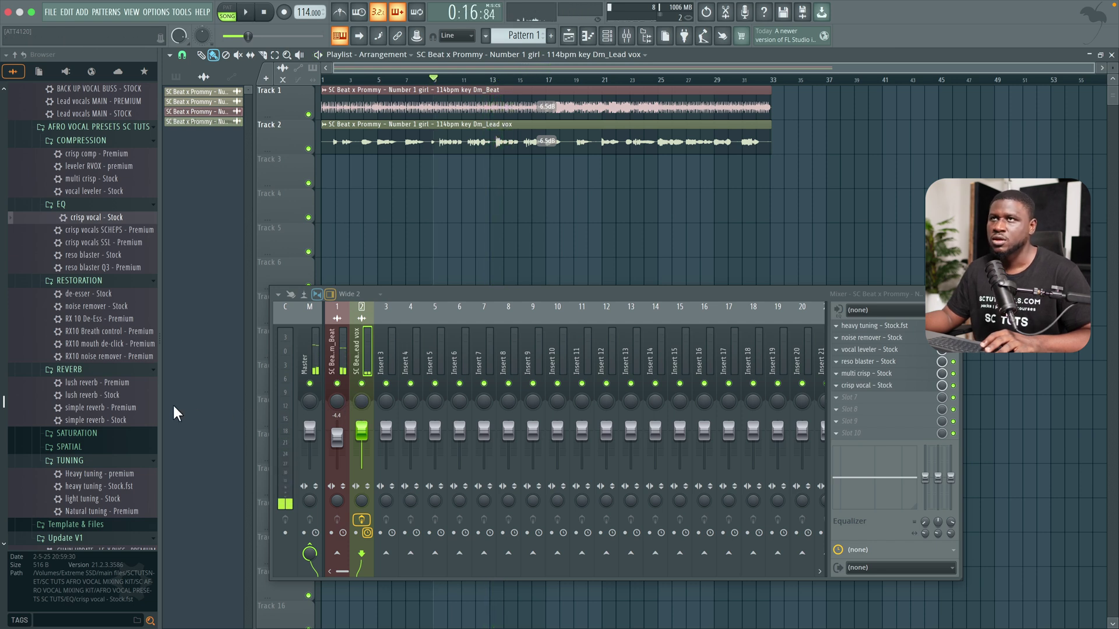
- Load the wide n silky - stock preset from the SPATIAL folder into slot 7 of Lead vox and move the mixer below its window
{"action": "left_click_drag", "start_coordinate": [120, 420], "coordinate": [118, 420]}
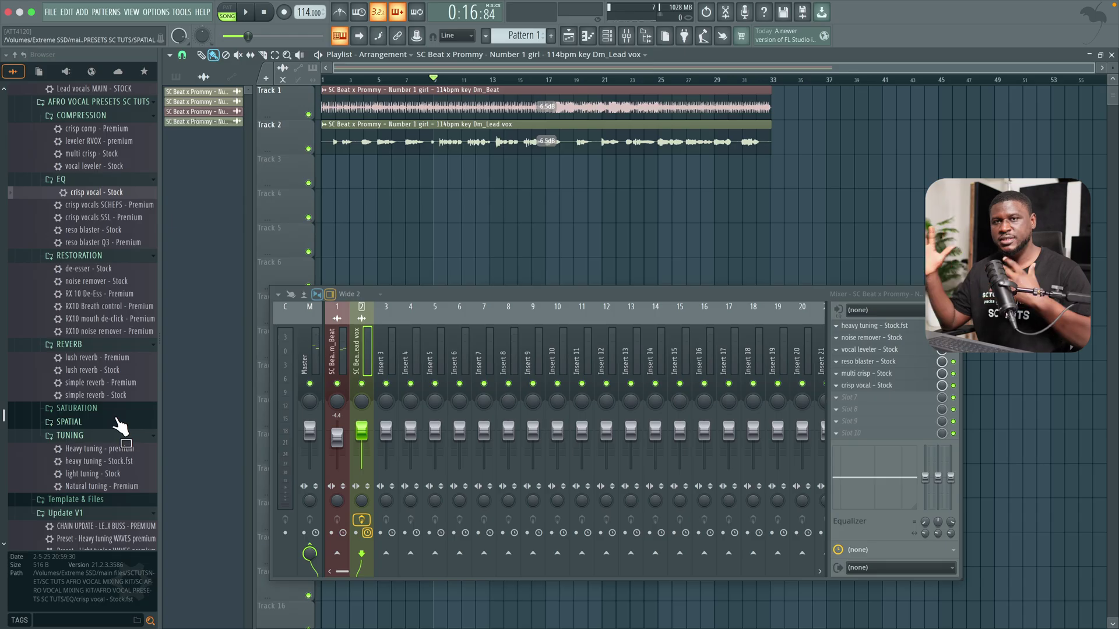
{"action": "left_click", "coordinate": [108, 422]}
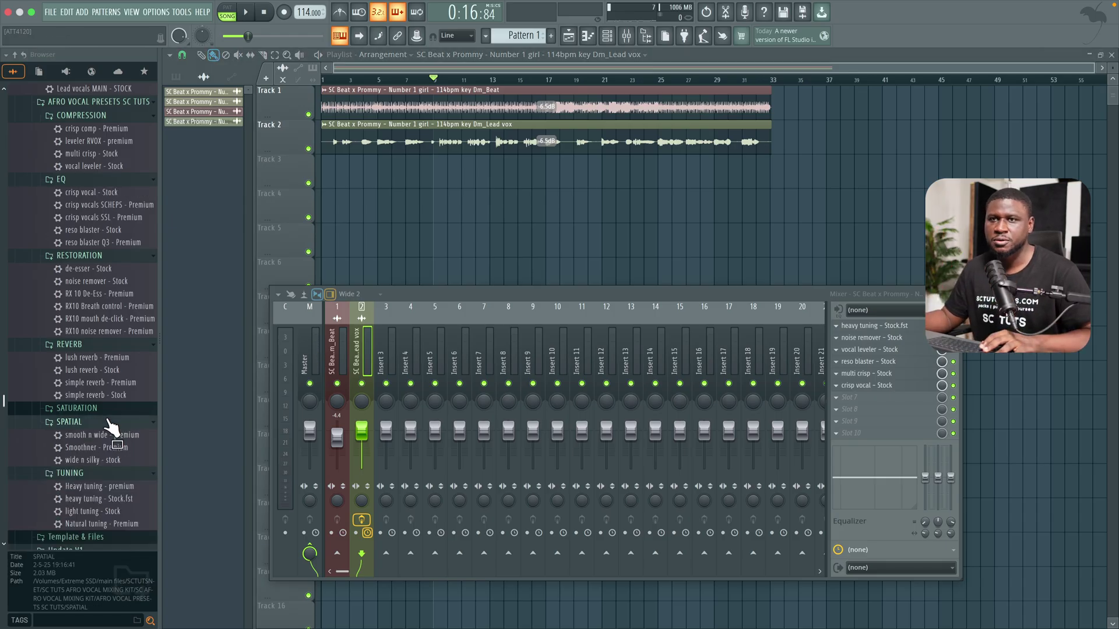
{"action": "left_click", "coordinate": [92, 460]}
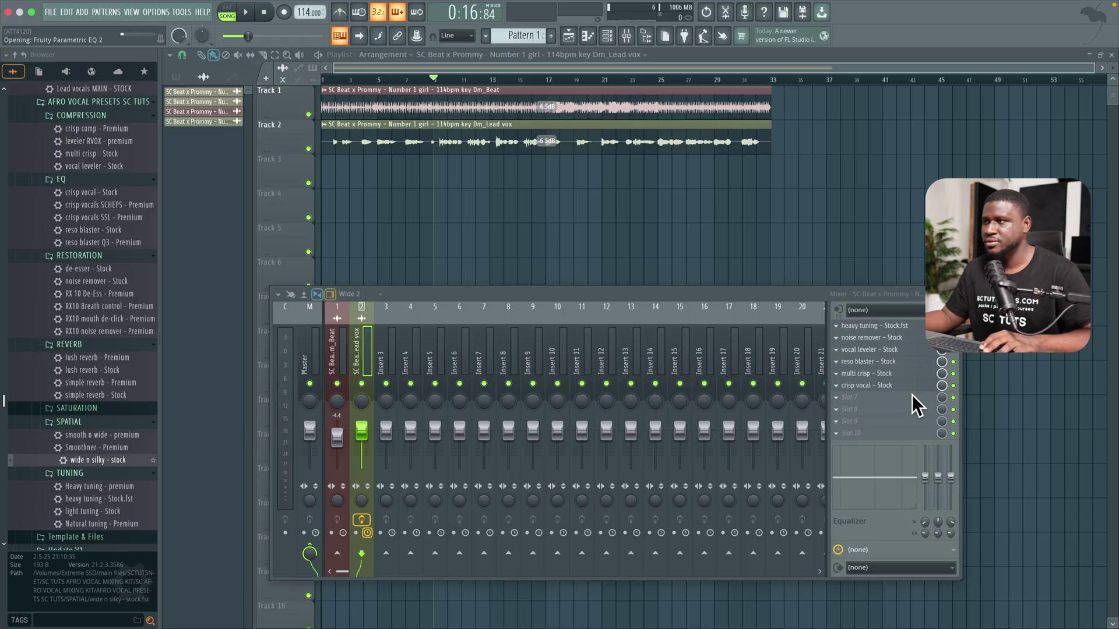
{"action": "left_click_drag", "start_coordinate": [912, 394], "coordinate": [913, 398]}
{"action": "key", "text": "space"}
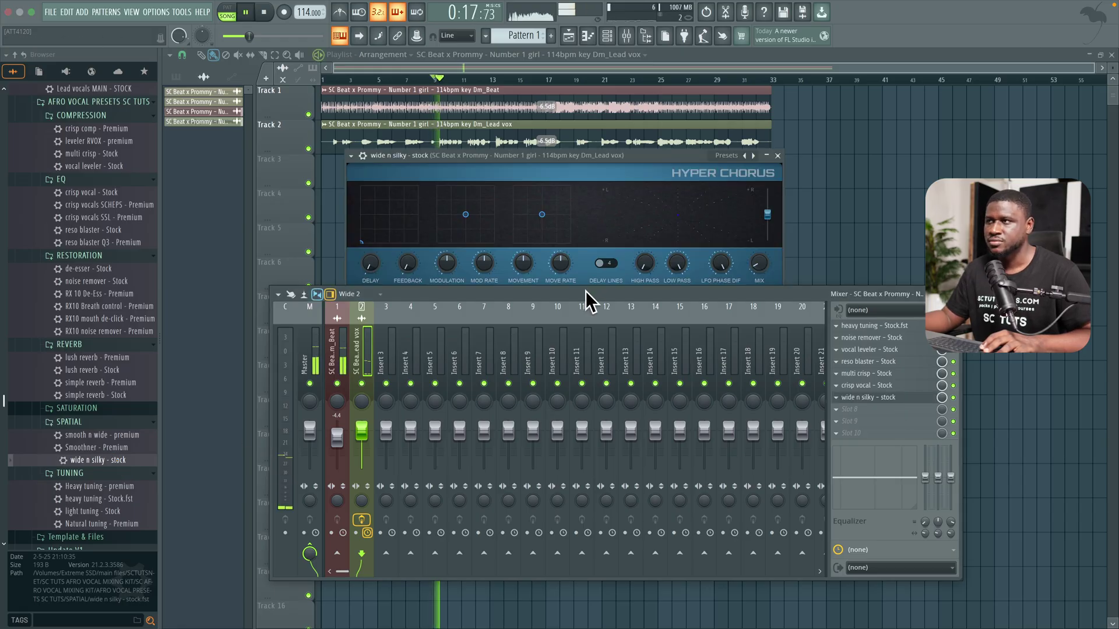
{"action": "left_click_drag", "start_coordinate": [585, 291], "coordinate": [585, 314]}
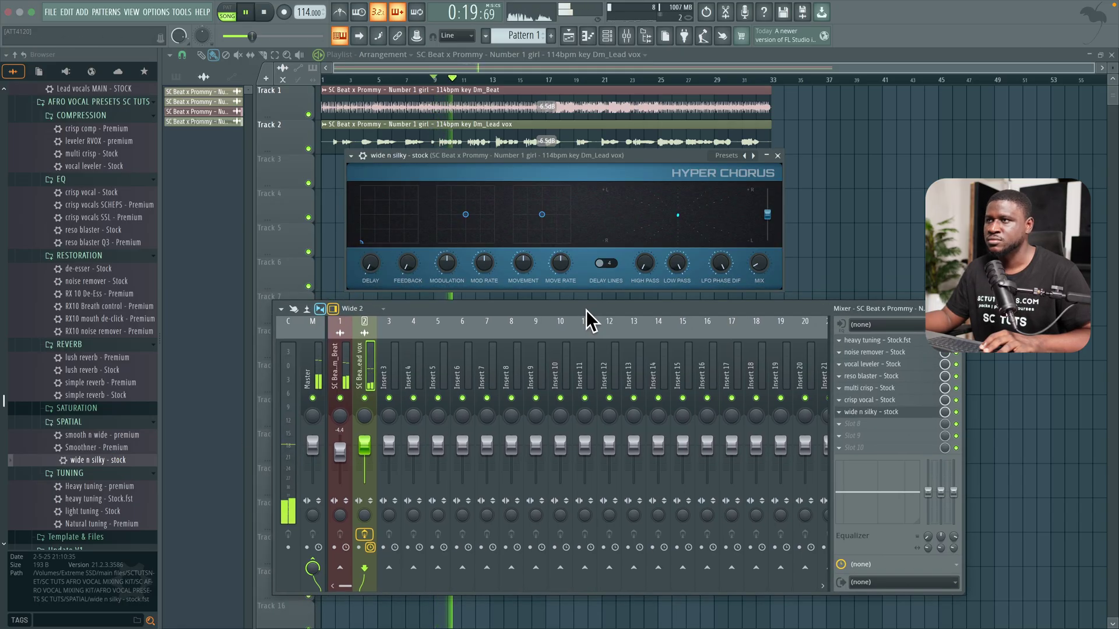
- Play the mix from bar 9 to judge the wide n silky chorus on the vocal, and close the chorus window
{"action": "key", "text": "space"}
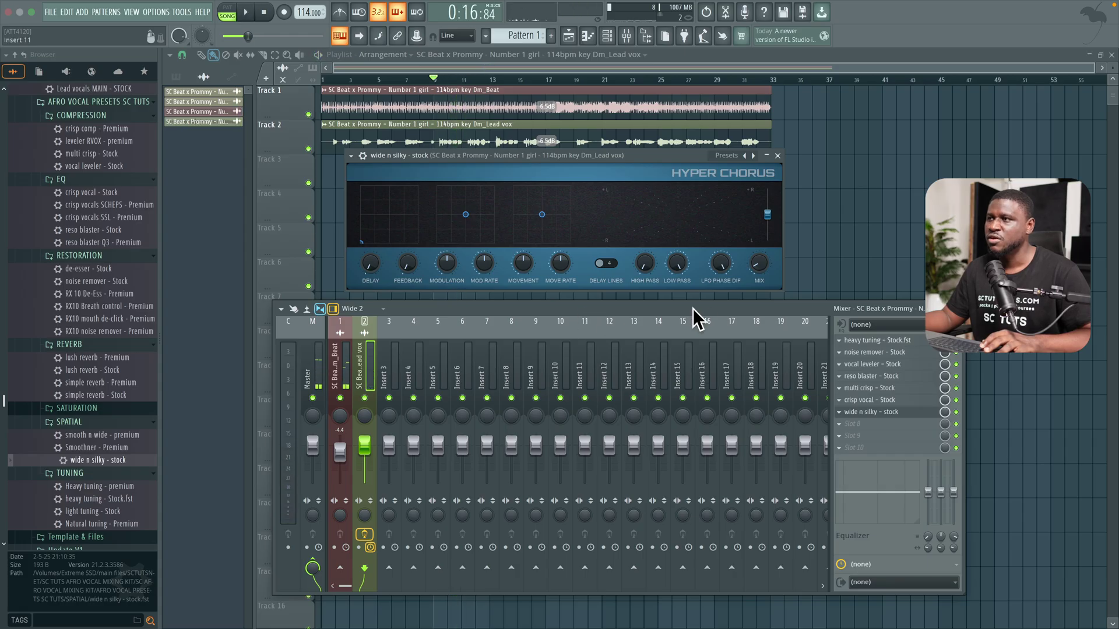
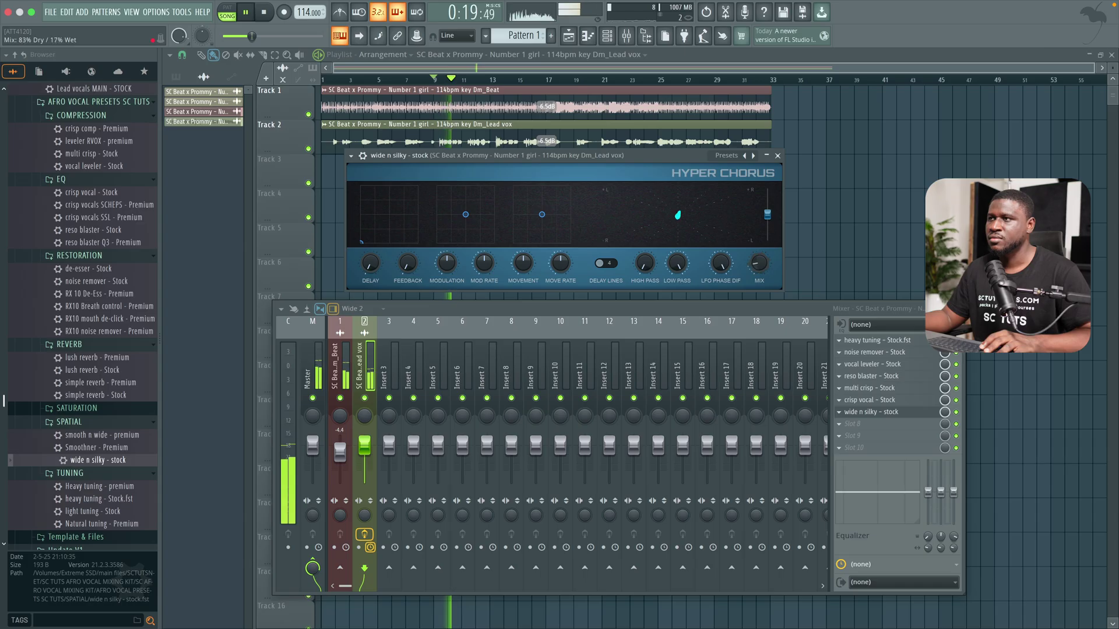
{"action": "left_click", "coordinate": [777, 156]}
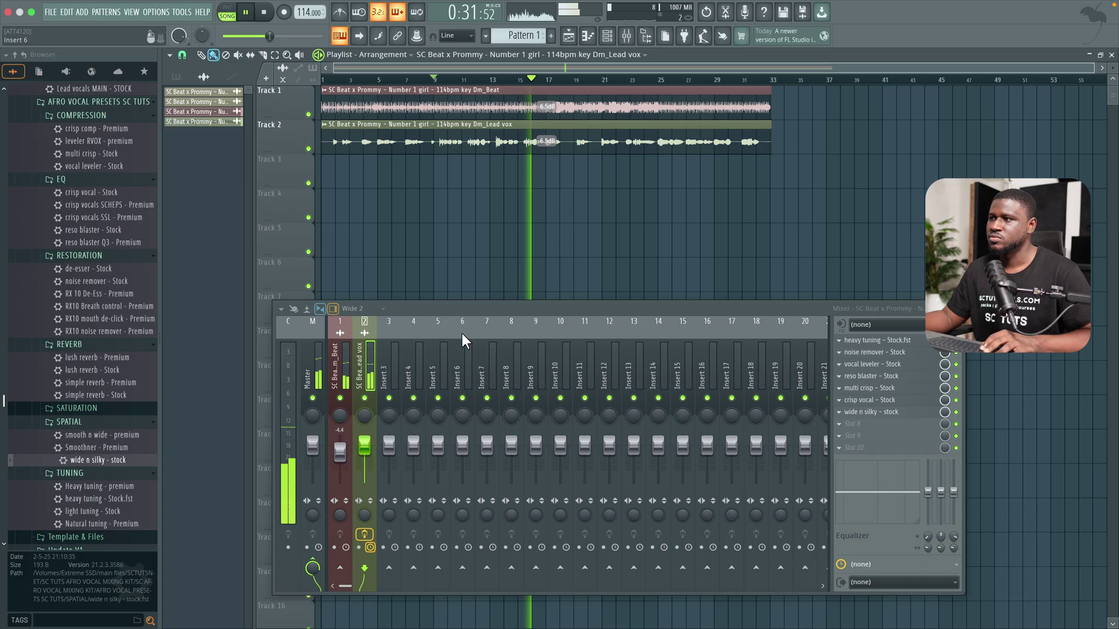
{"action": "key", "text": "space"}
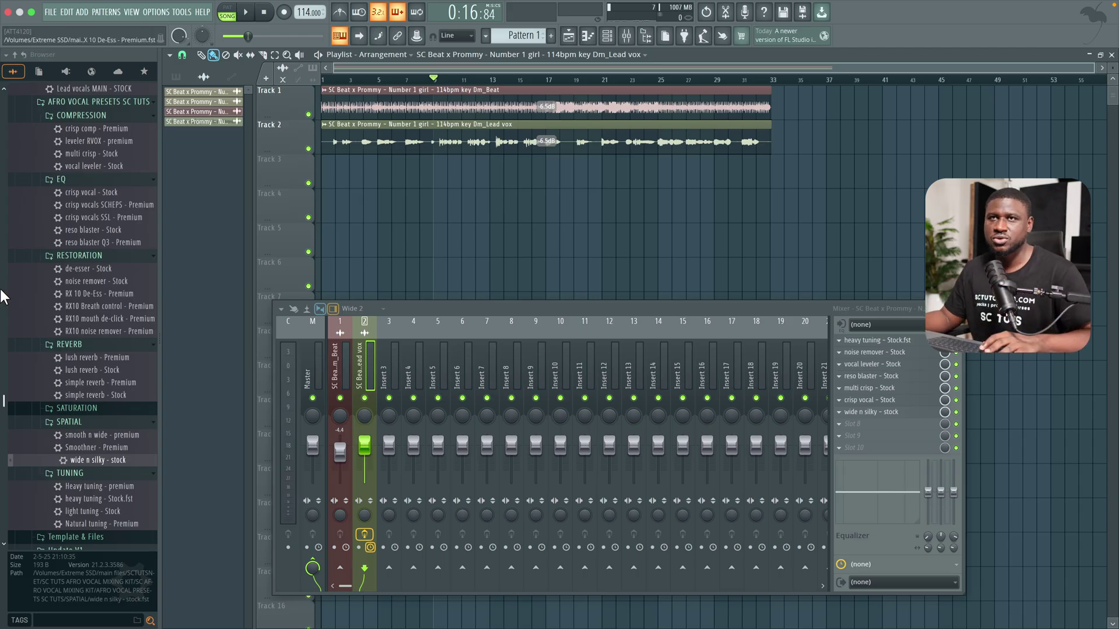
- Load the Reverb send - STOCK chain onto Insert 5 and the Delay send - STOCK chain onto Insert 6
{"action": "scroll", "coordinate": [78, 292], "scroll_direction": "up", "scroll_amount": 6}
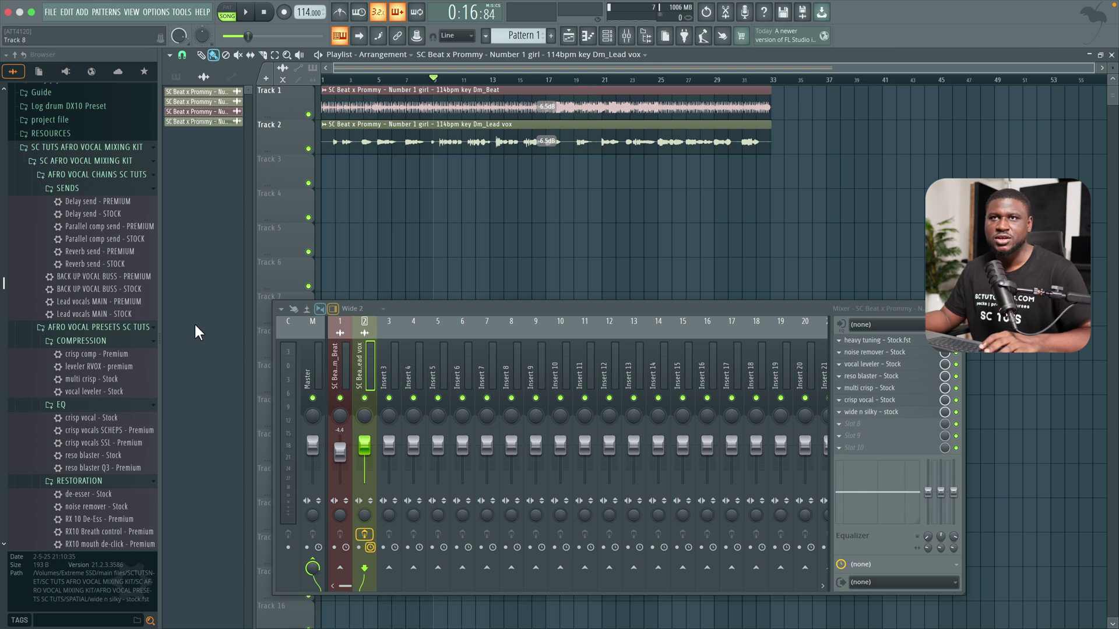
{"action": "left_click_drag", "start_coordinate": [93, 264], "coordinate": [431, 369]}
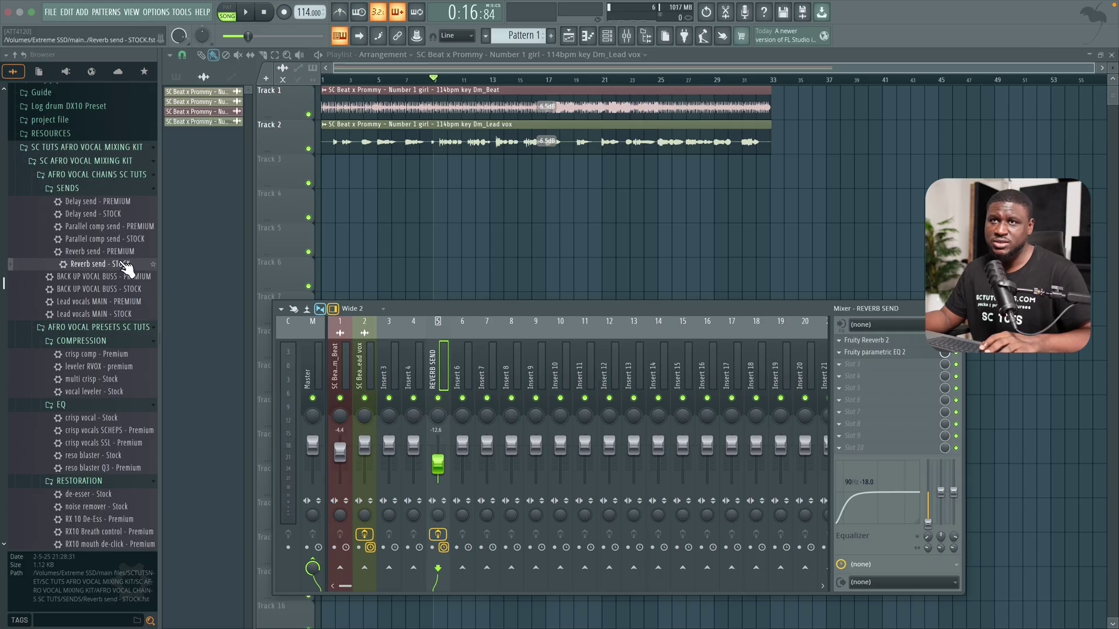
{"action": "left_click_drag", "start_coordinate": [115, 214], "coordinate": [256, 293]}
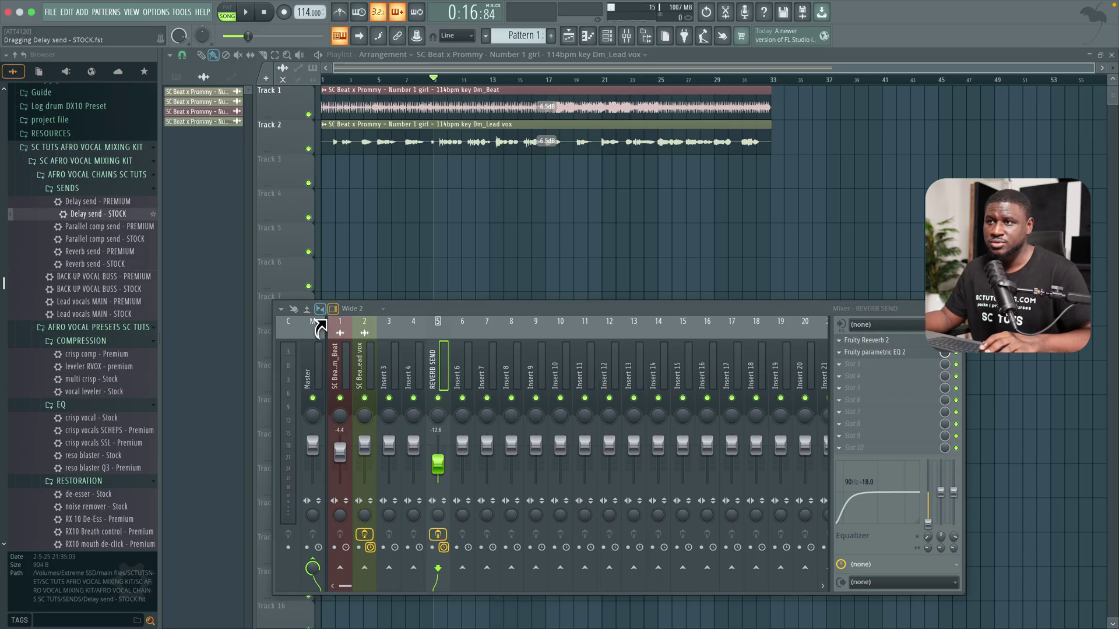
{"action": "left_click_drag", "start_coordinate": [433, 352], "coordinate": [466, 356]}
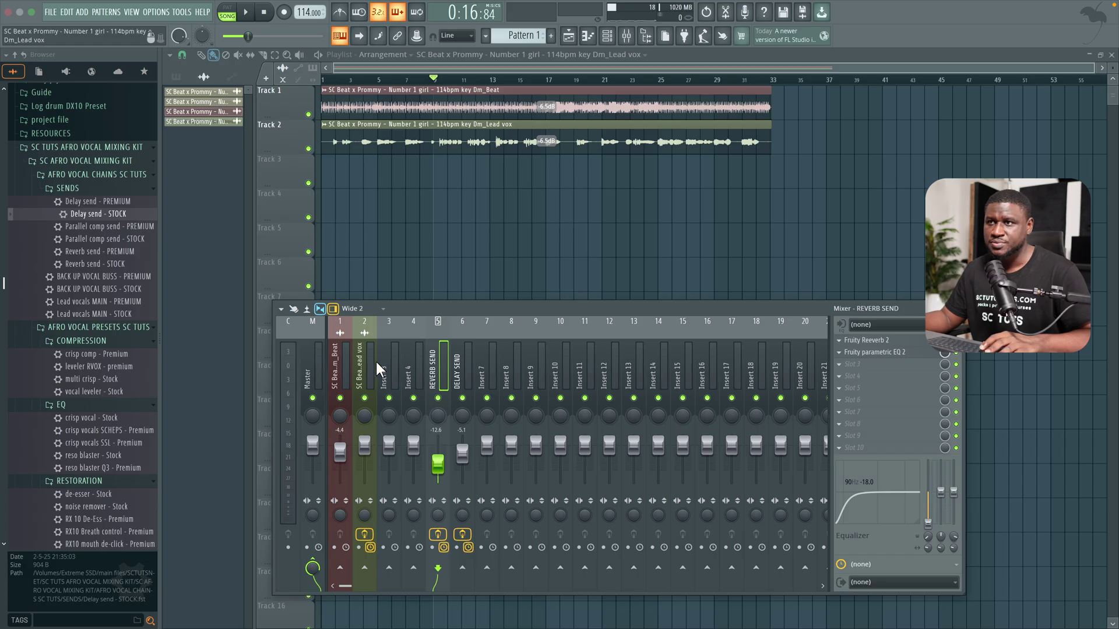
- Send the Lead vox insert to REVERB SEND and briefly play the mix with the reverb
{"action": "left_click", "coordinate": [352, 357]}
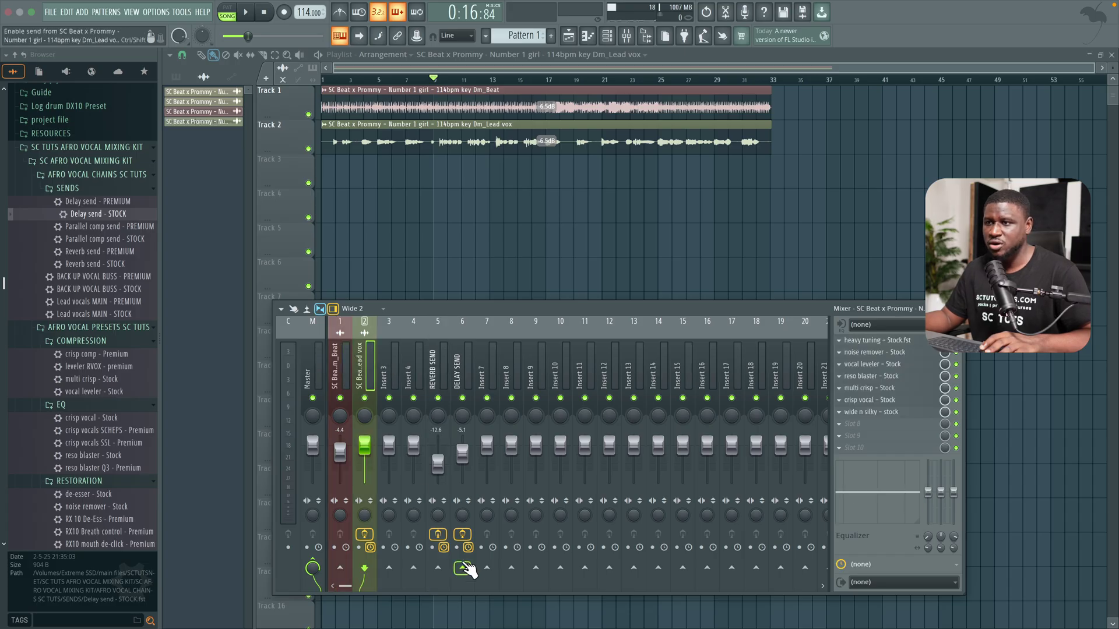
{"action": "left_click", "coordinate": [438, 569]}
{"action": "key", "text": "space"}
{"action": "key", "text": "space"}
{"action": "key", "text": "space"}
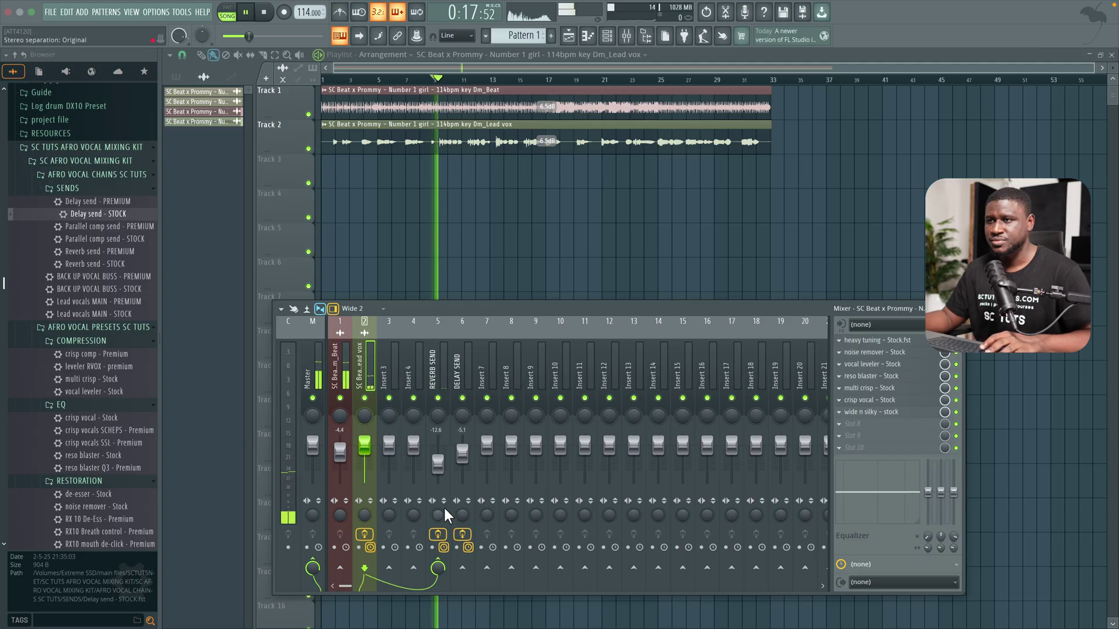
{"action": "key", "text": "space"}
- Raise the REVERB SEND fader to -9.5 dB while listening to the mix
{"action": "left_click_drag", "start_coordinate": [432, 466], "coordinate": [431, 464]}
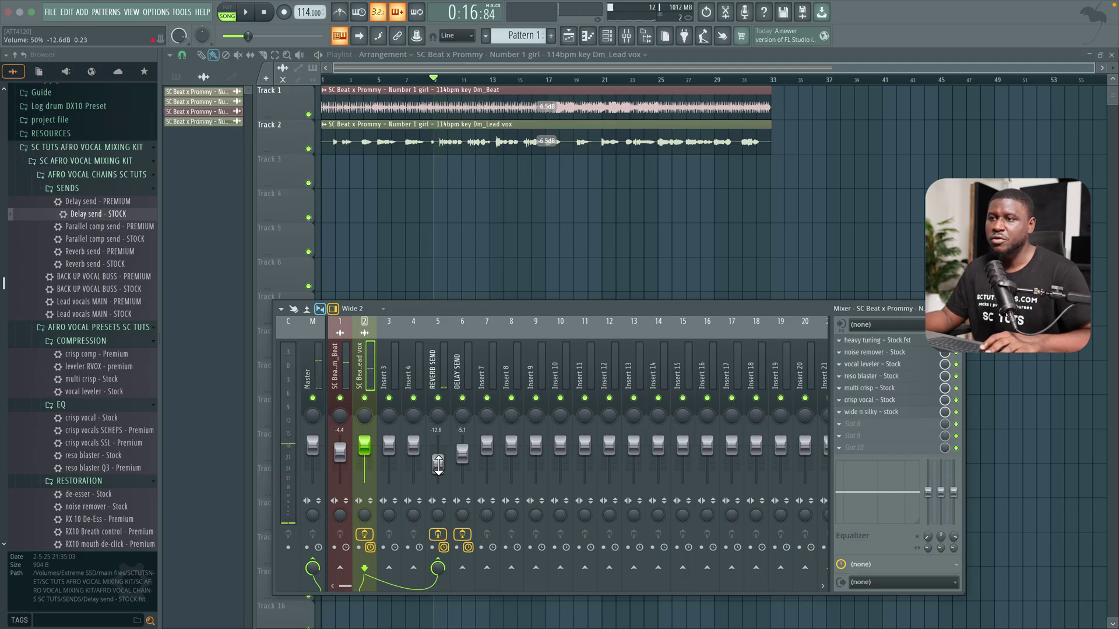
{"action": "key", "text": "space"}
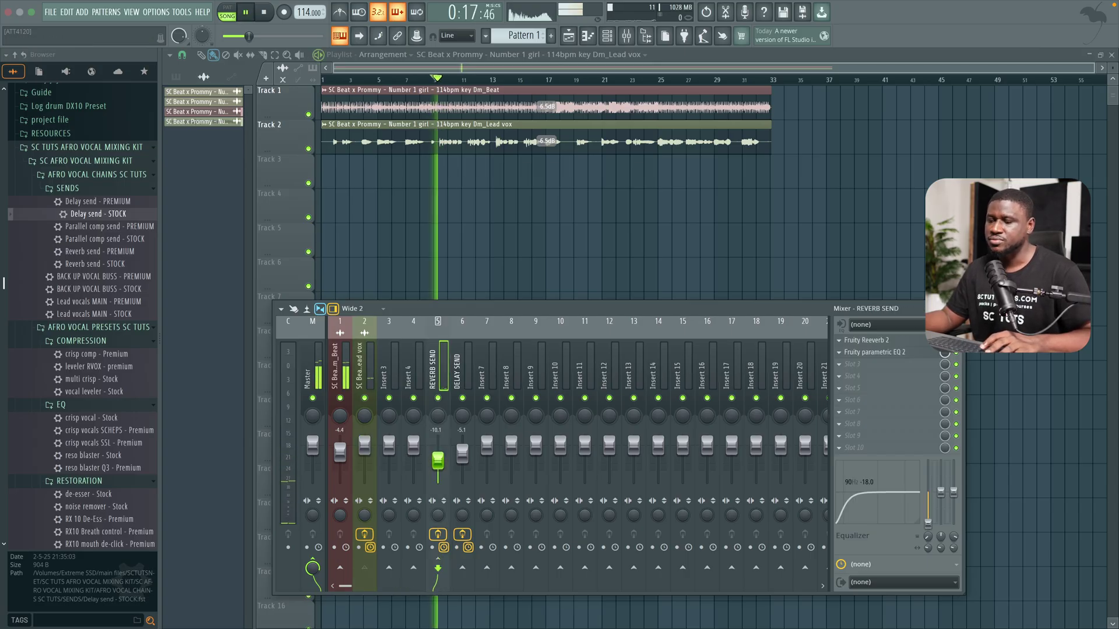
{"action": "left_click_drag", "start_coordinate": [437, 460], "coordinate": [438, 460]}
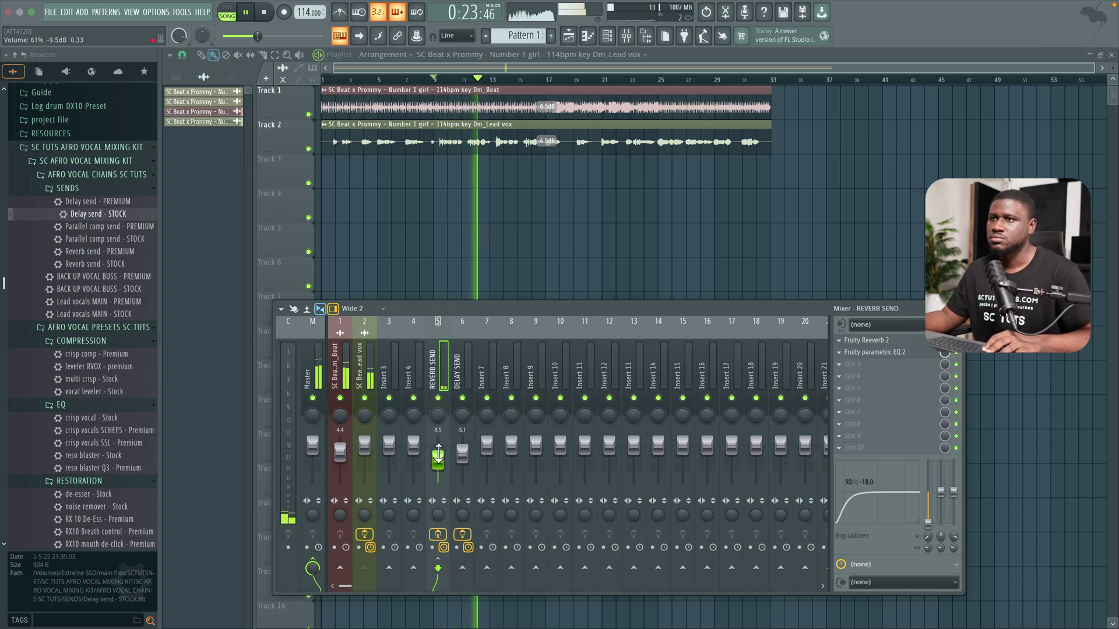
- Send the Lead vox insert to DELAY SEND as well and play the mix from bar 9
{"action": "left_click", "coordinate": [359, 364]}
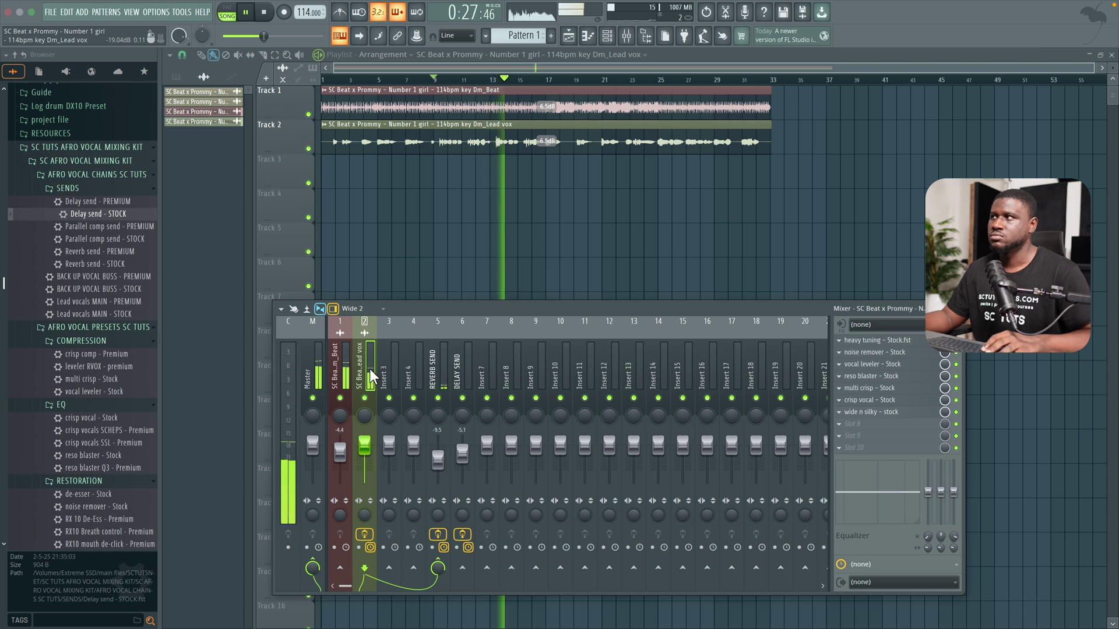
{"action": "key", "text": "space"}
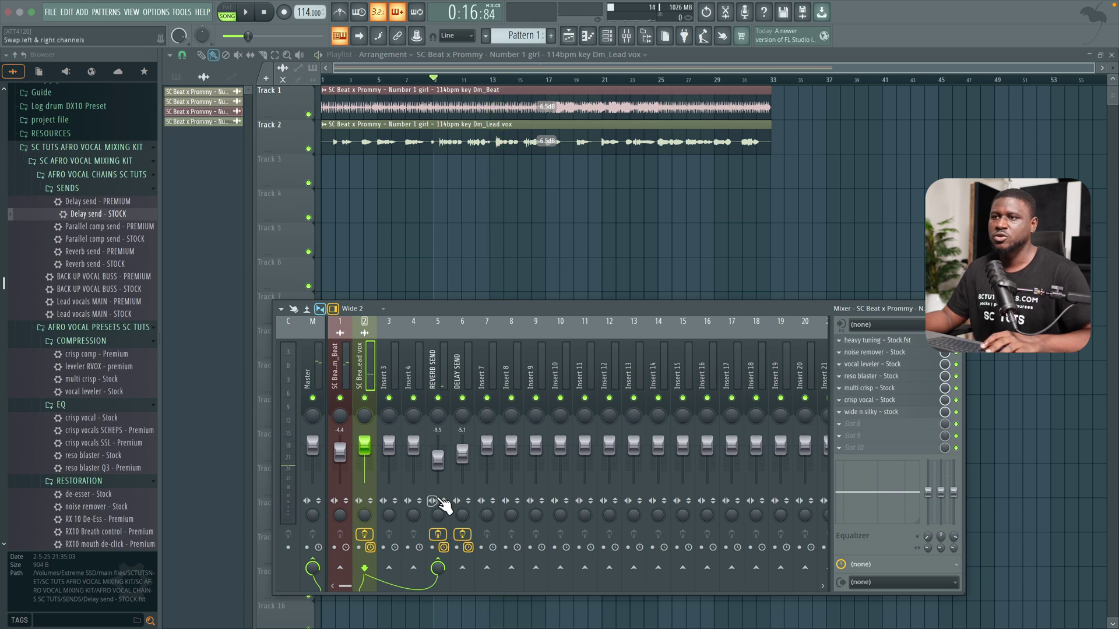
{"action": "left_click", "coordinate": [460, 570]}
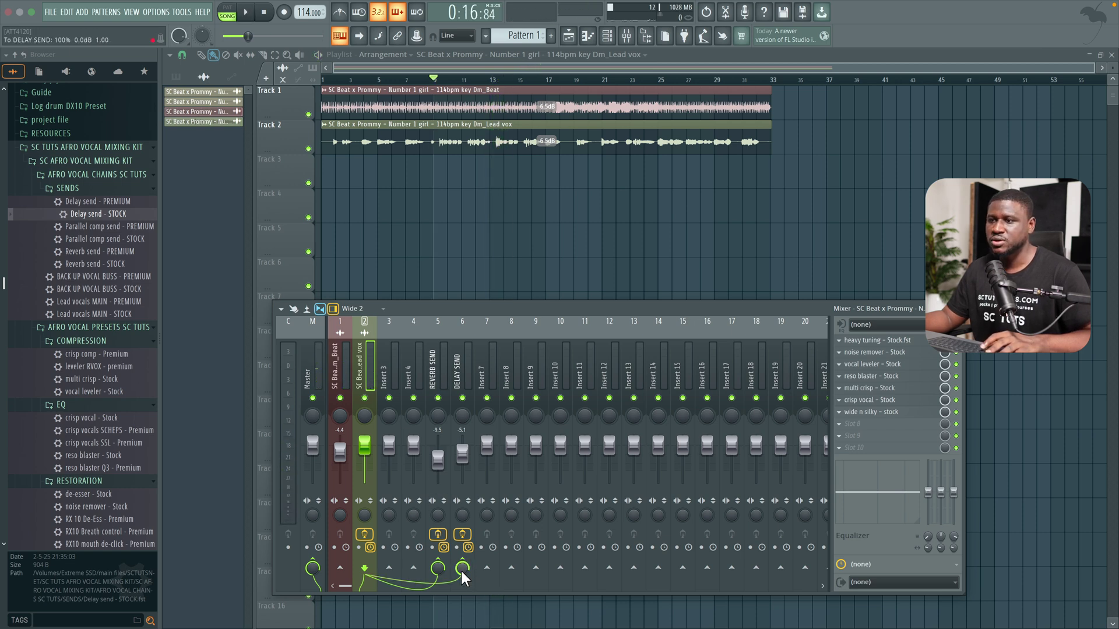
{"action": "key", "text": "space"}
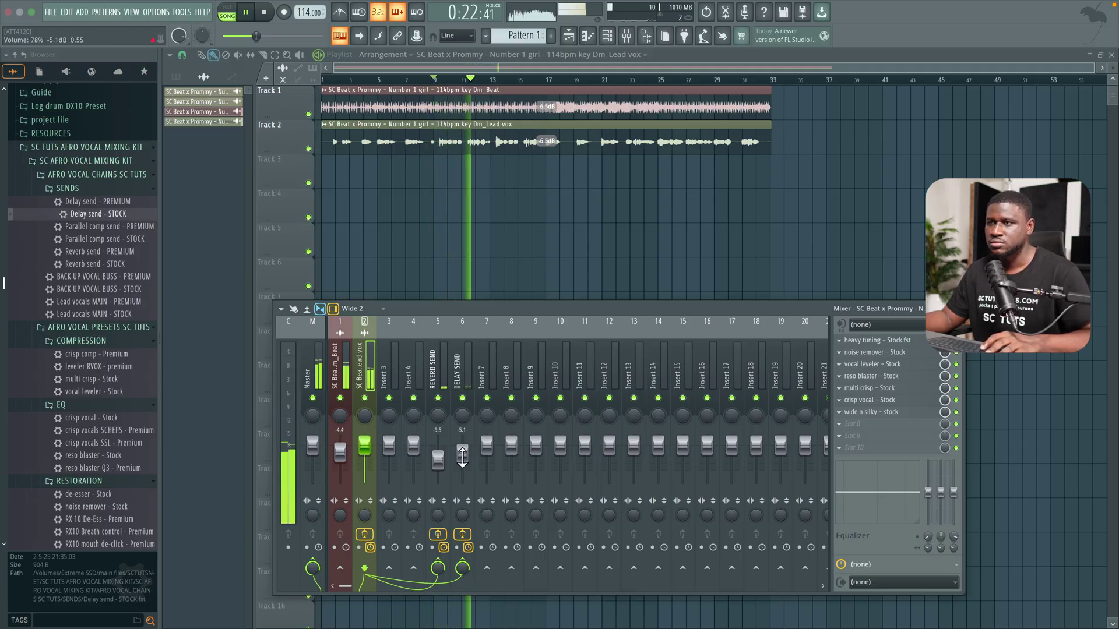
- Raise the DELAY SEND fader to -2.8 dB while listening to the mix from bar 9
{"action": "key", "text": "space"}
{"action": "left_click_drag", "start_coordinate": [463, 456], "coordinate": [463, 452]}
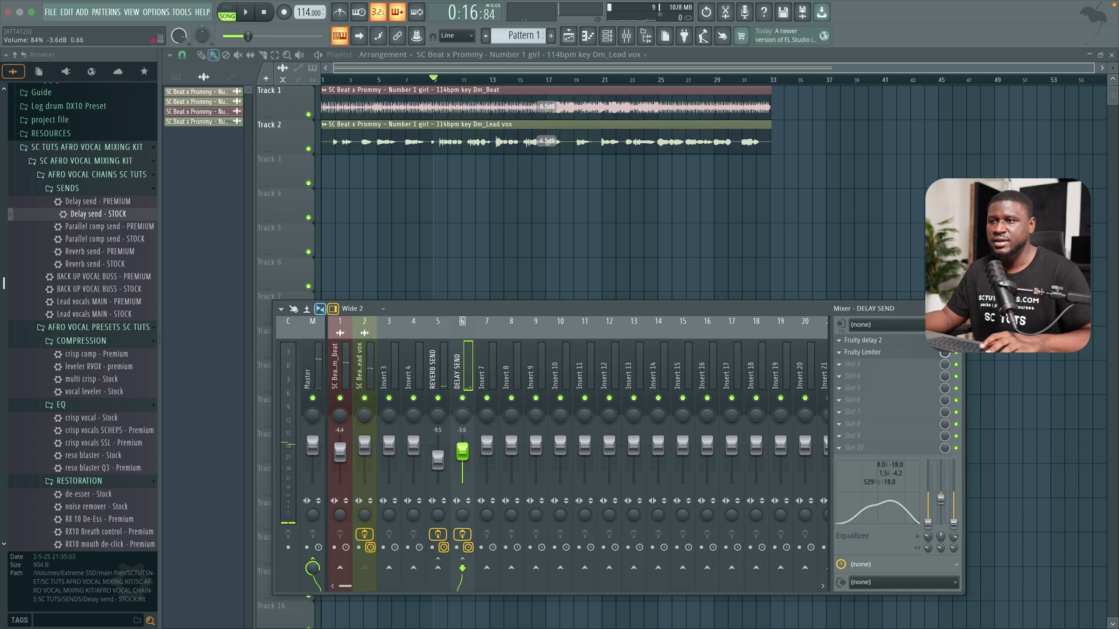
{"action": "key", "text": "space"}
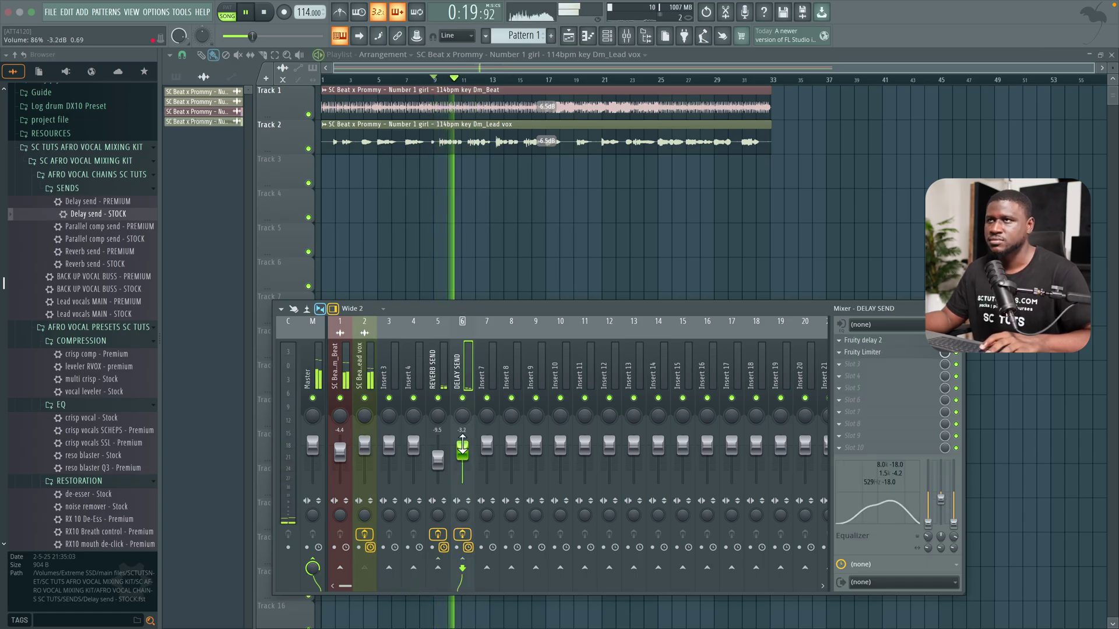
{"action": "scroll", "coordinate": [462, 443], "scroll_direction": "up", "scroll_amount": 2}
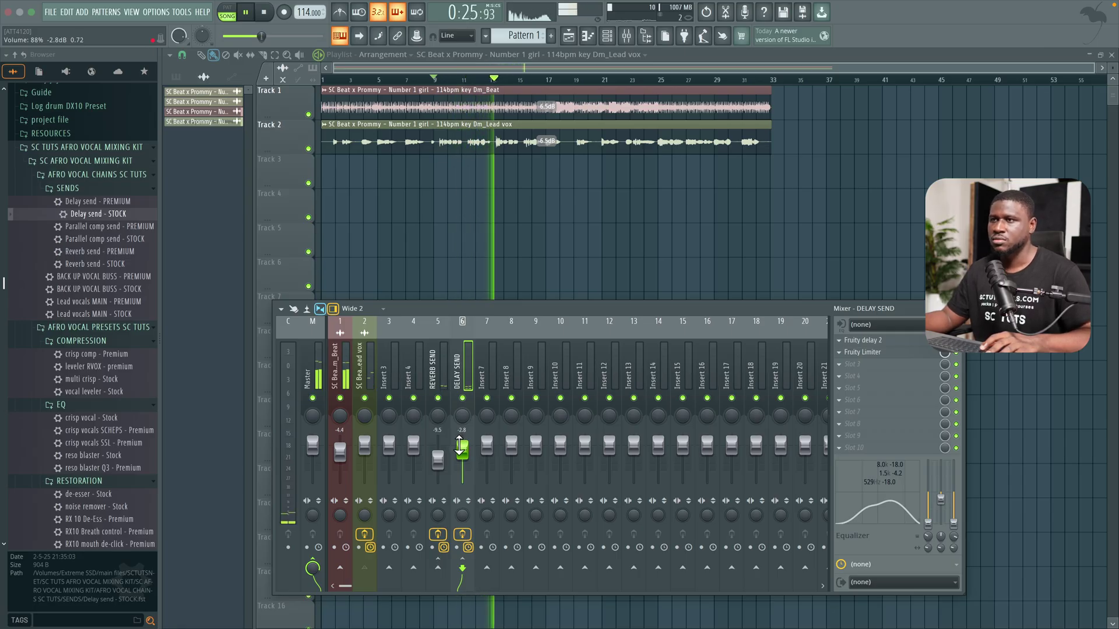
{"action": "key", "text": "space"}
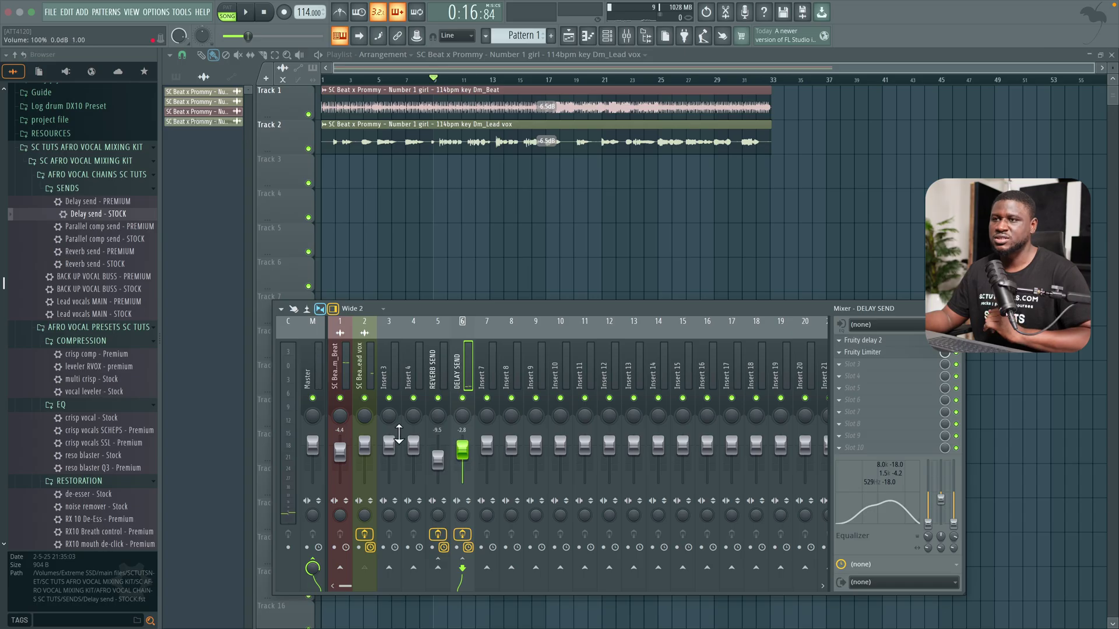
- Mute the beat insert and listen to the processed lead vocal with its reverb and delay from bar 9
{"action": "left_click", "coordinate": [340, 398]}
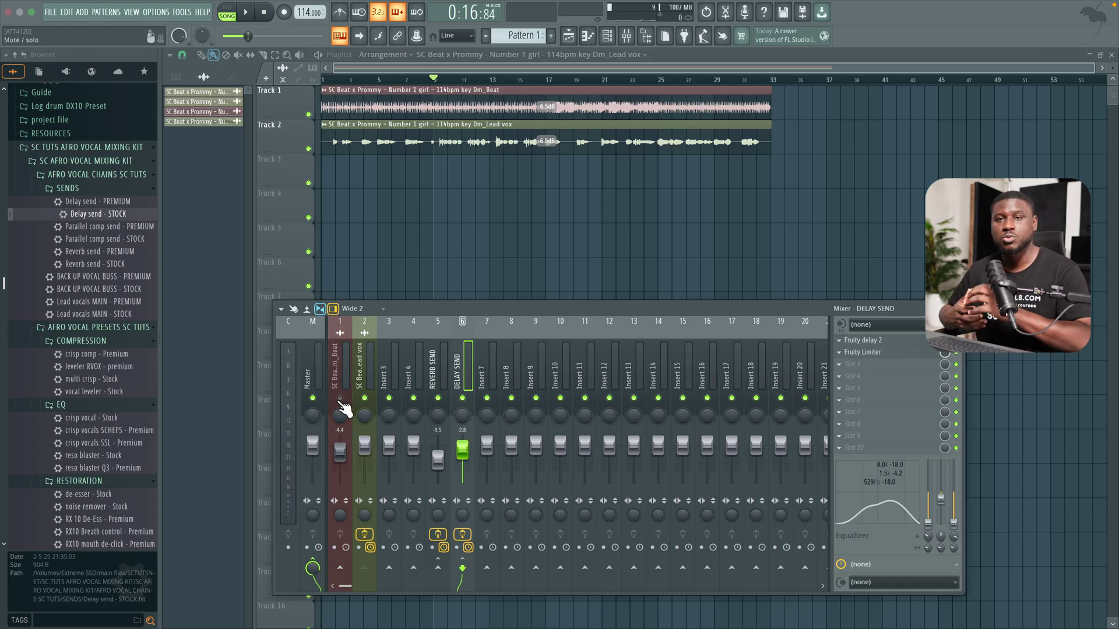
{"action": "key", "text": "space"}
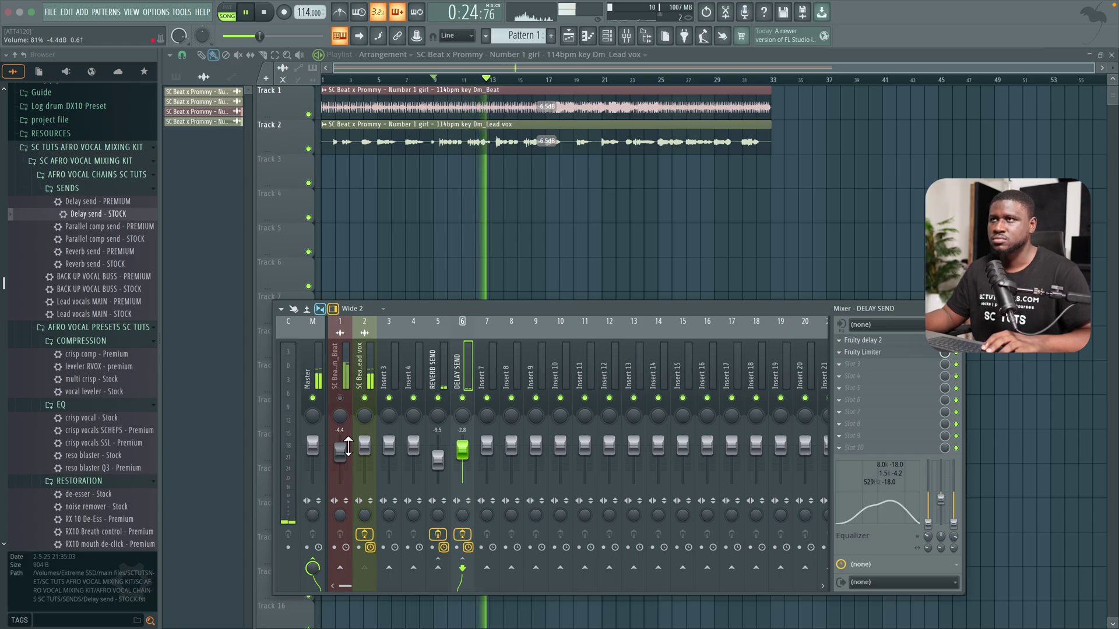
{"action": "key", "text": "space"}
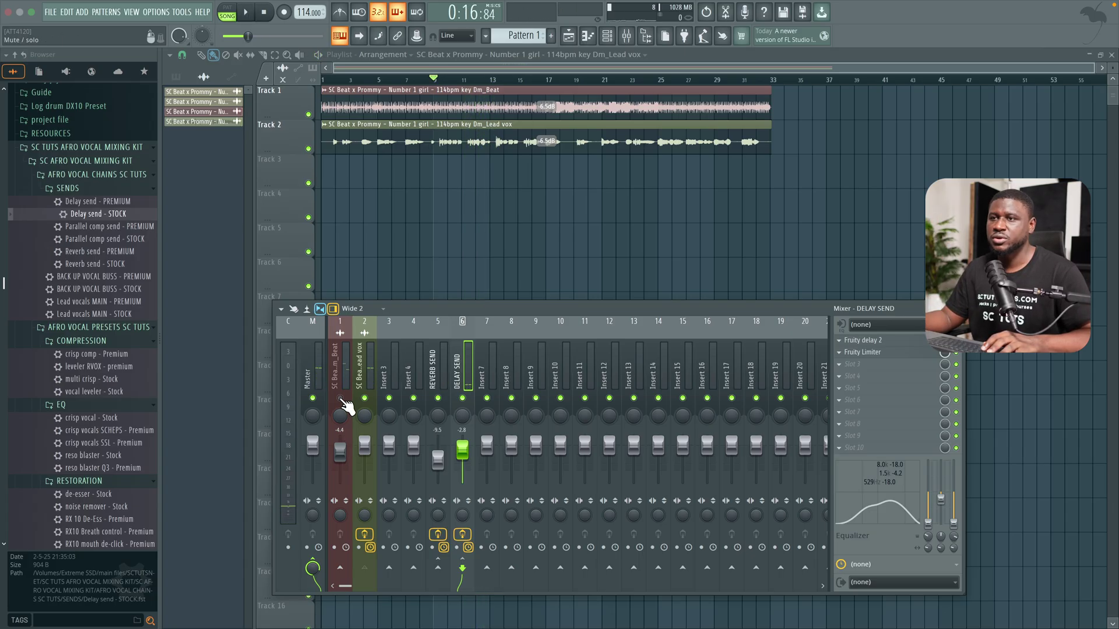
- Load the Parallel comp send - STOCK chain onto Insert 4 and send the Lead vox insert to it
{"action": "left_click", "coordinate": [363, 374]}
{"action": "left_click_drag", "start_coordinate": [84, 289], "coordinate": [93, 251]}
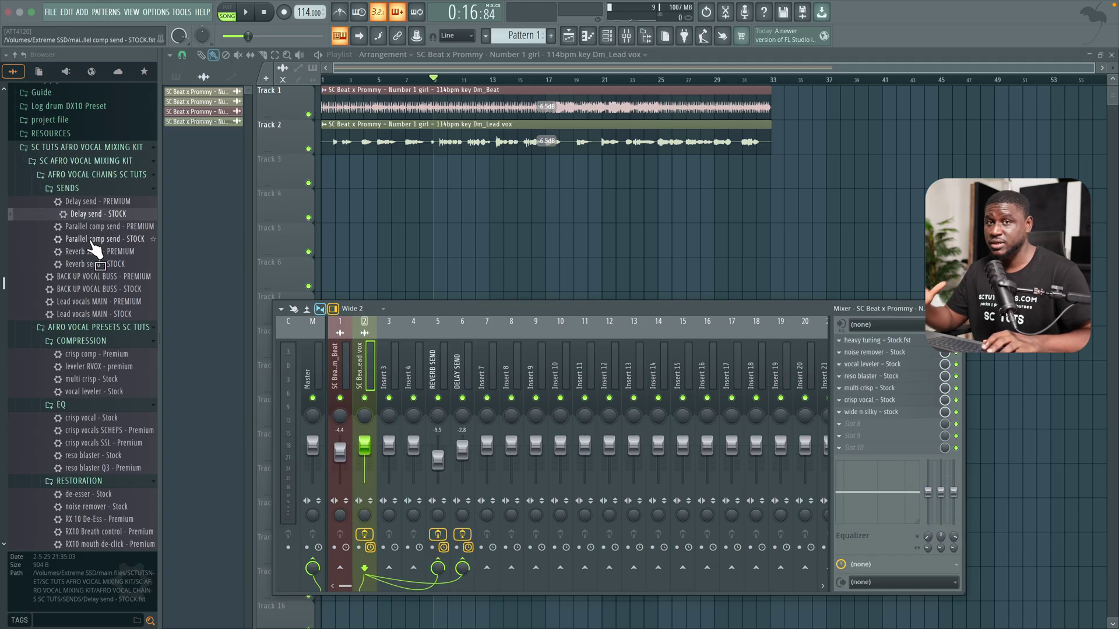
{"action": "left_click_drag", "start_coordinate": [93, 250], "coordinate": [93, 259]}
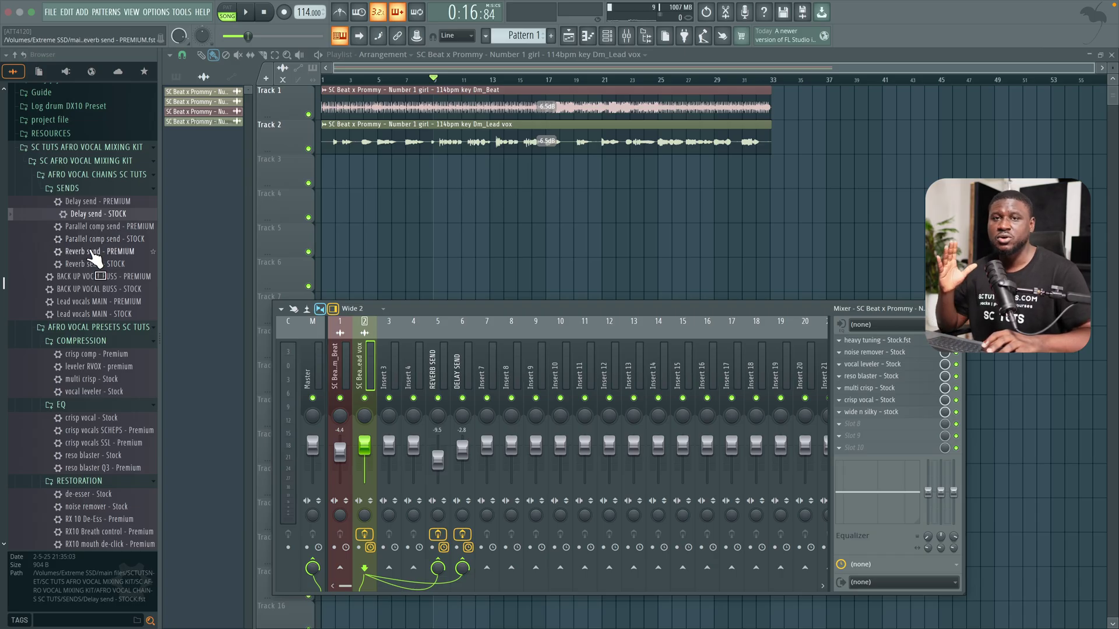
{"action": "left_click_drag", "start_coordinate": [93, 257], "coordinate": [409, 352]}
{"action": "left_click", "coordinate": [87, 238]}
{"action": "left_click", "coordinate": [370, 359]}
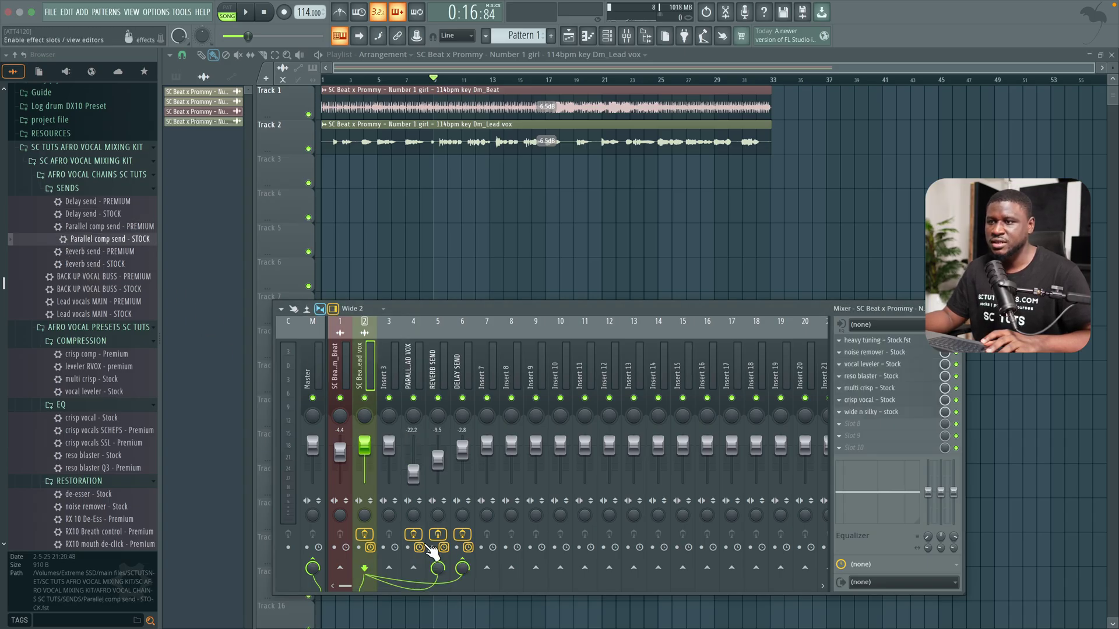
{"action": "left_click", "coordinate": [413, 568]}
- Raise the PARALLEL LEAD VOX fader to -14.2 dB while listening to the mix
{"action": "left_click_drag", "start_coordinate": [413, 473], "coordinate": [413, 469]}
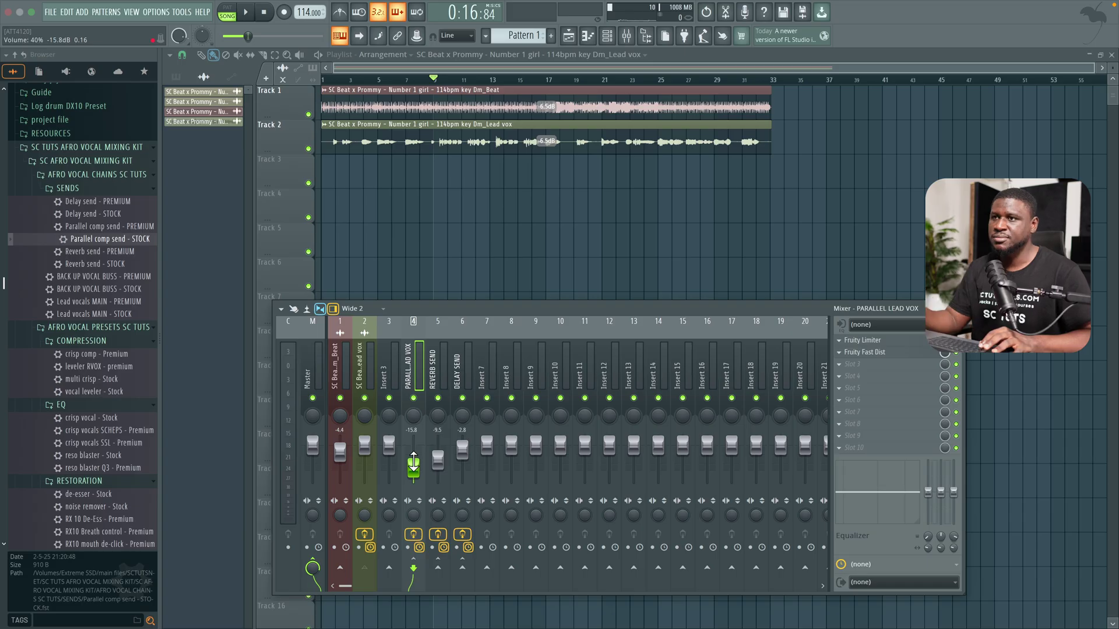
{"action": "key", "text": "space"}
{"action": "left_click_drag", "start_coordinate": [413, 464], "coordinate": [414, 466]}
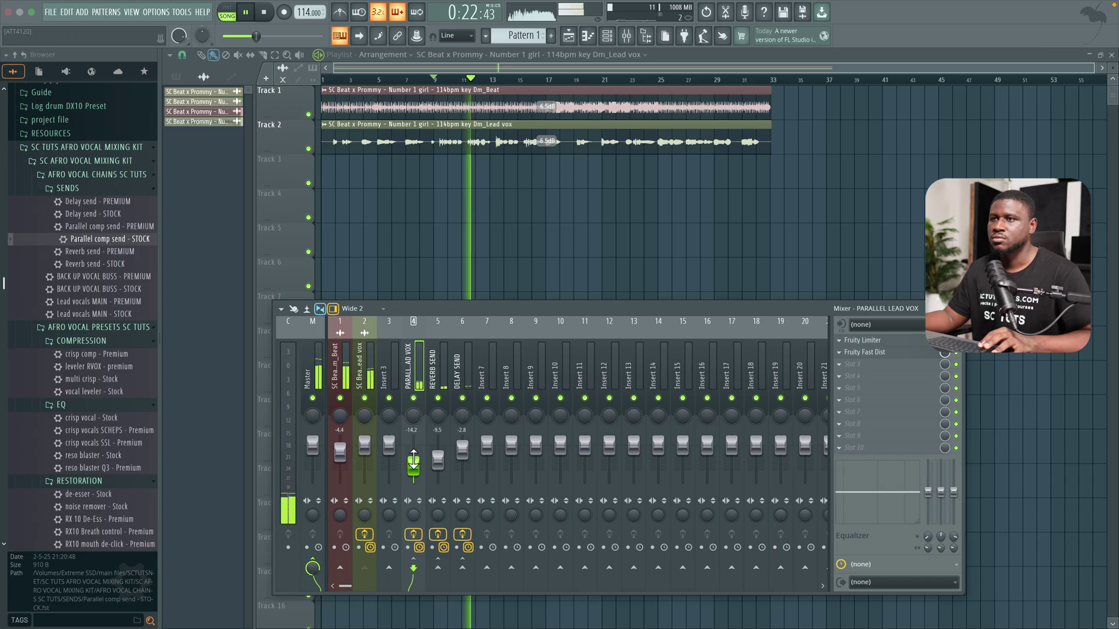
{"action": "key", "text": "space"}
- Listen to the mix with PARALLEL LEAD VOX muted, and unmute it after the comparison
{"action": "left_click", "coordinate": [414, 398]}
{"action": "key", "text": "space"}
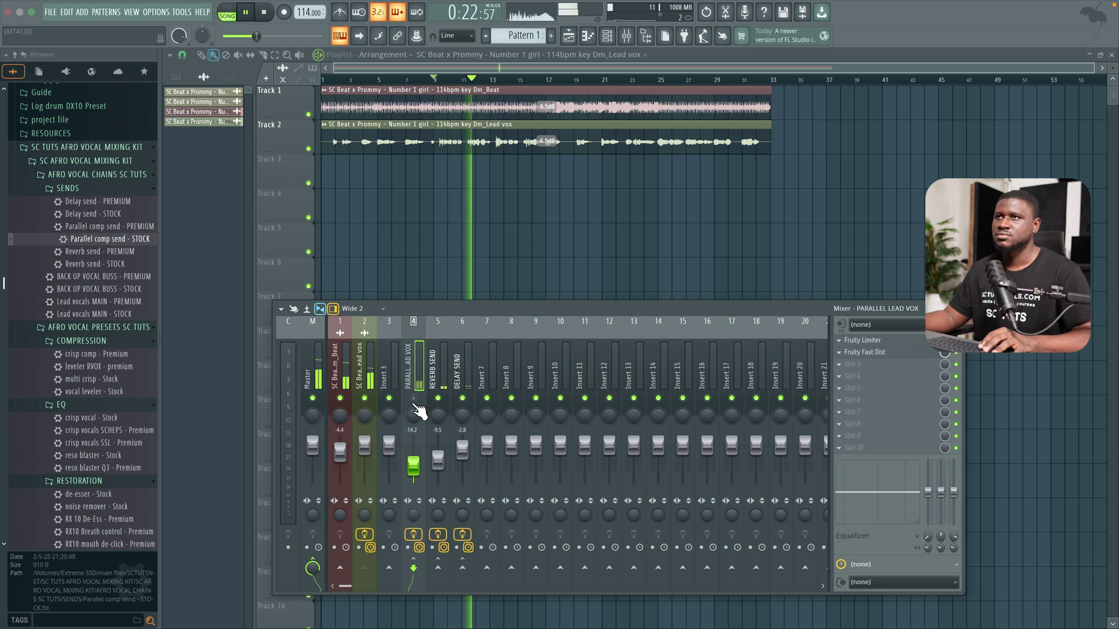
{"action": "key", "text": "space"}
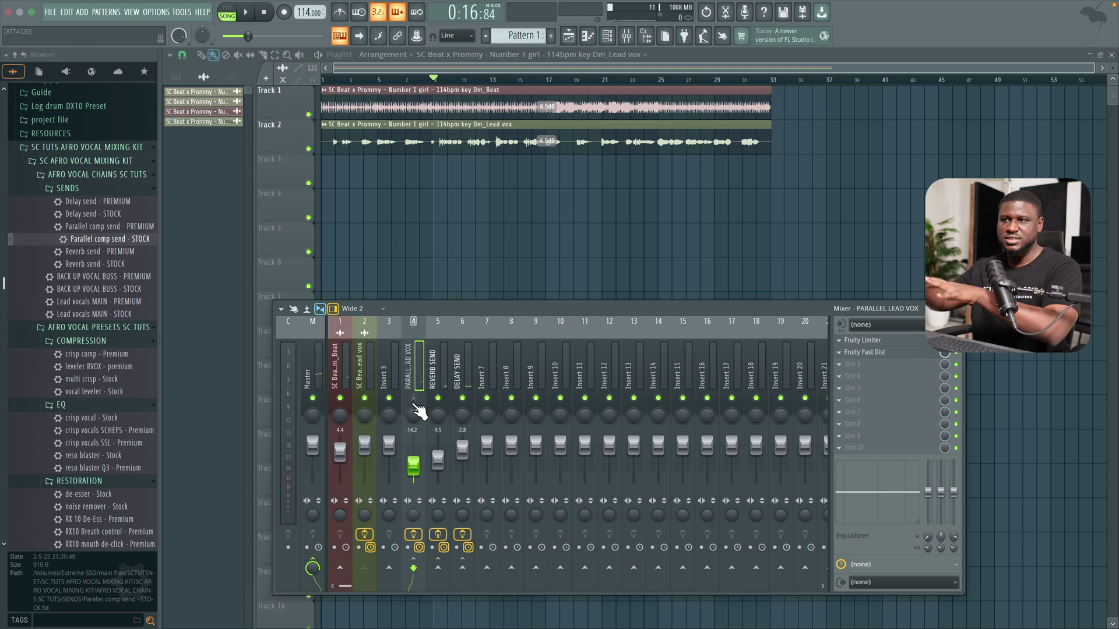
{"action": "left_click", "coordinate": [413, 398]}
- Play the mix and raise the beat insert's fader to -3.5 dB to balance it with the vocal
{"action": "key", "text": "space"}
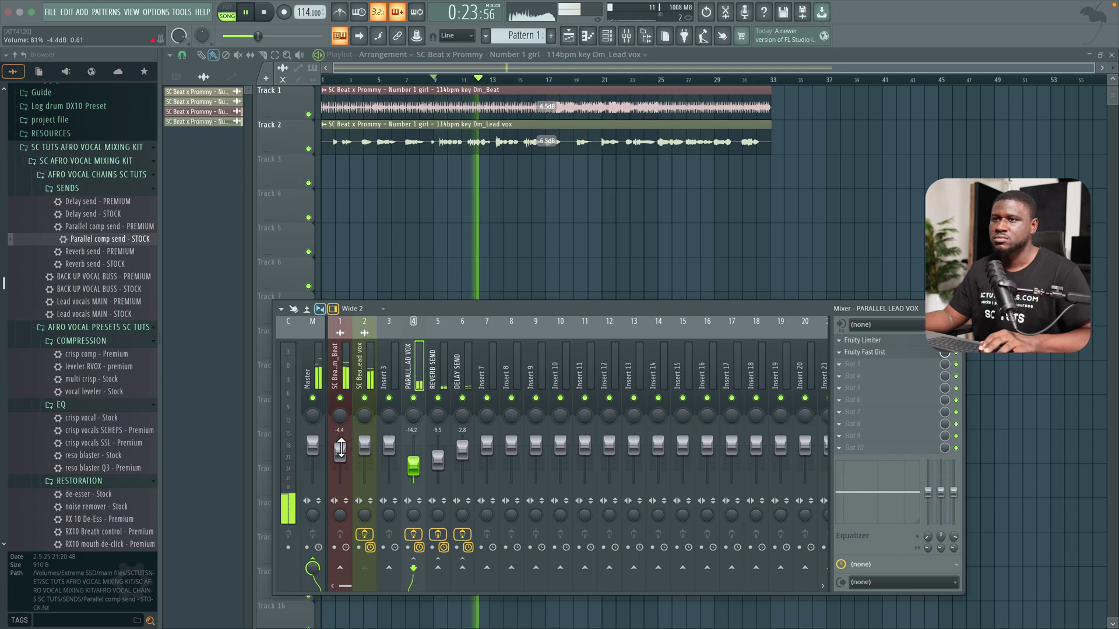
{"action": "left_click_drag", "start_coordinate": [341, 448], "coordinate": [341, 446]}
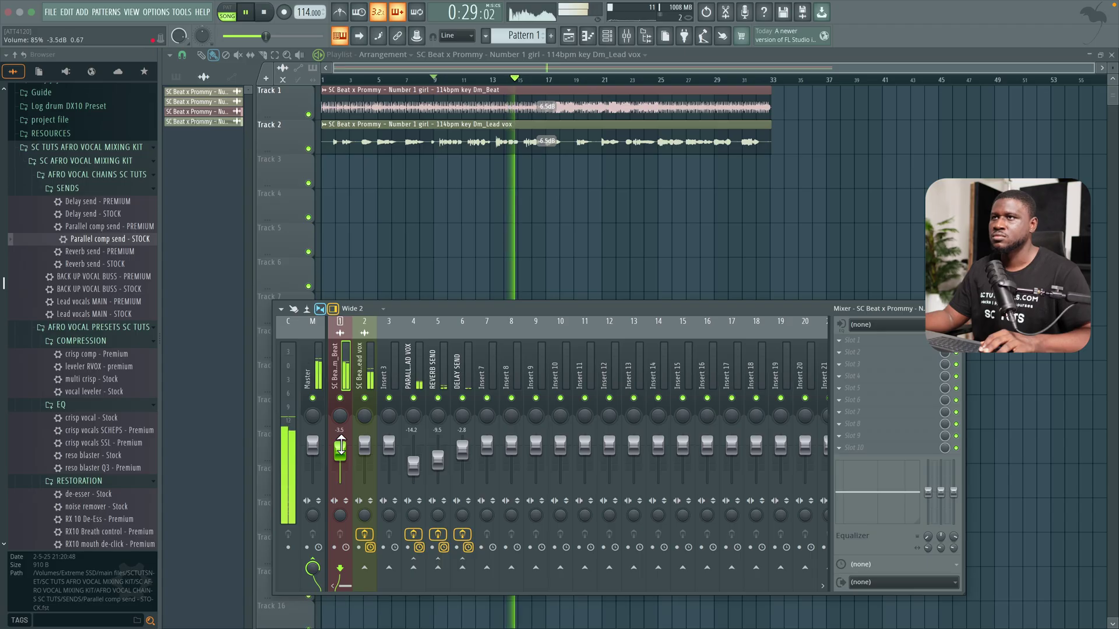
{"action": "key", "text": "space"}
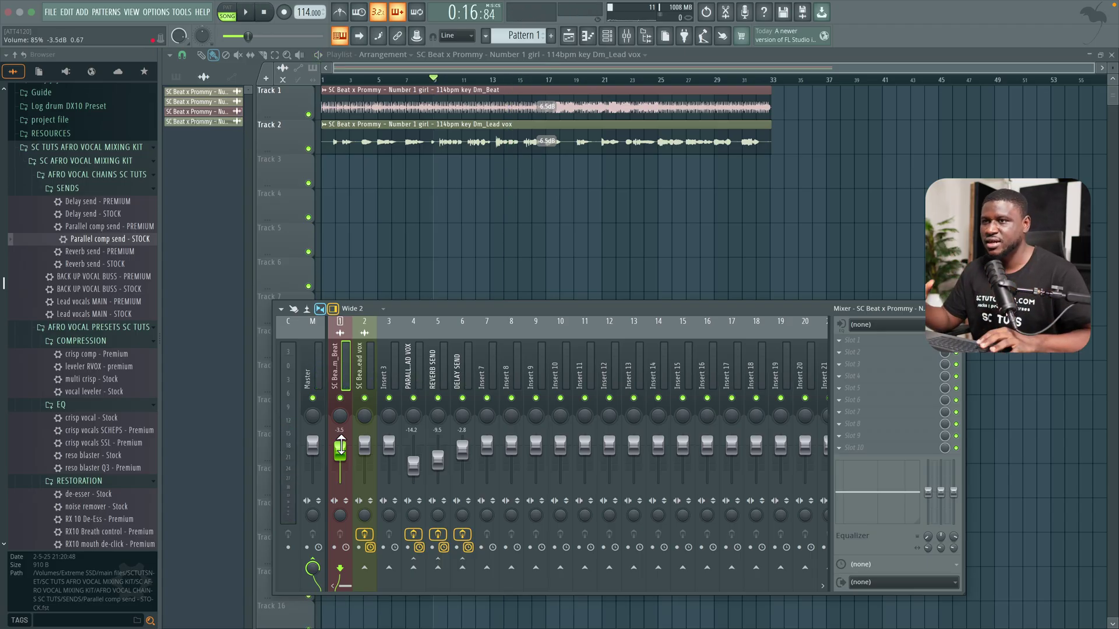
- Compare the unprocessed mix, with the Lead vox effects and the three sends switched off, against the fully processed mix from bar 9
{"action": "left_click", "coordinate": [390, 370]}
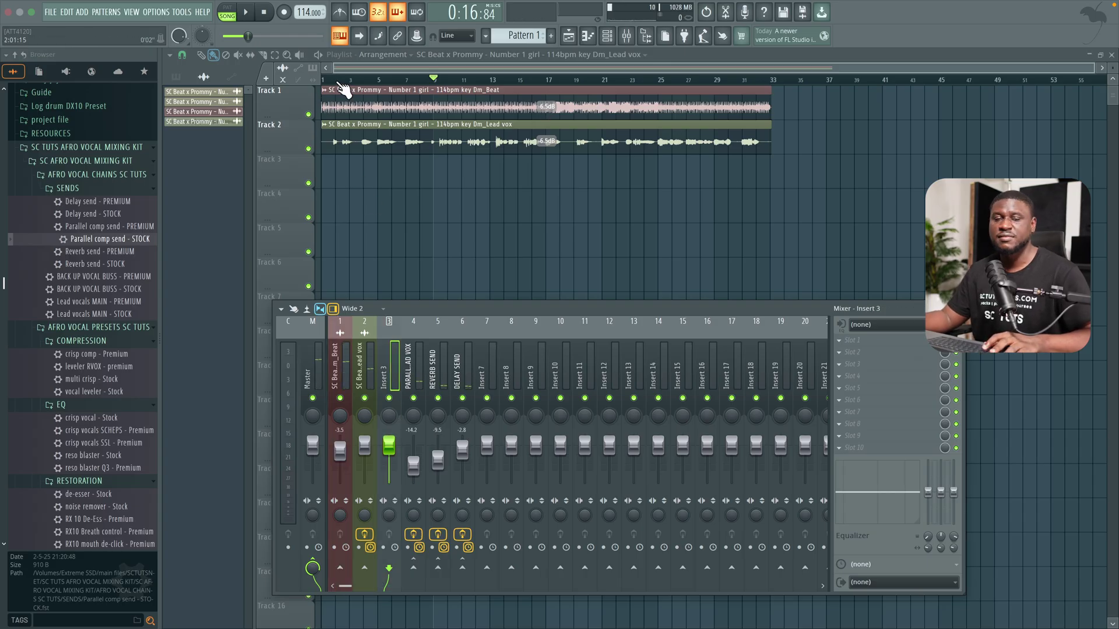
{"action": "key", "text": "space"}
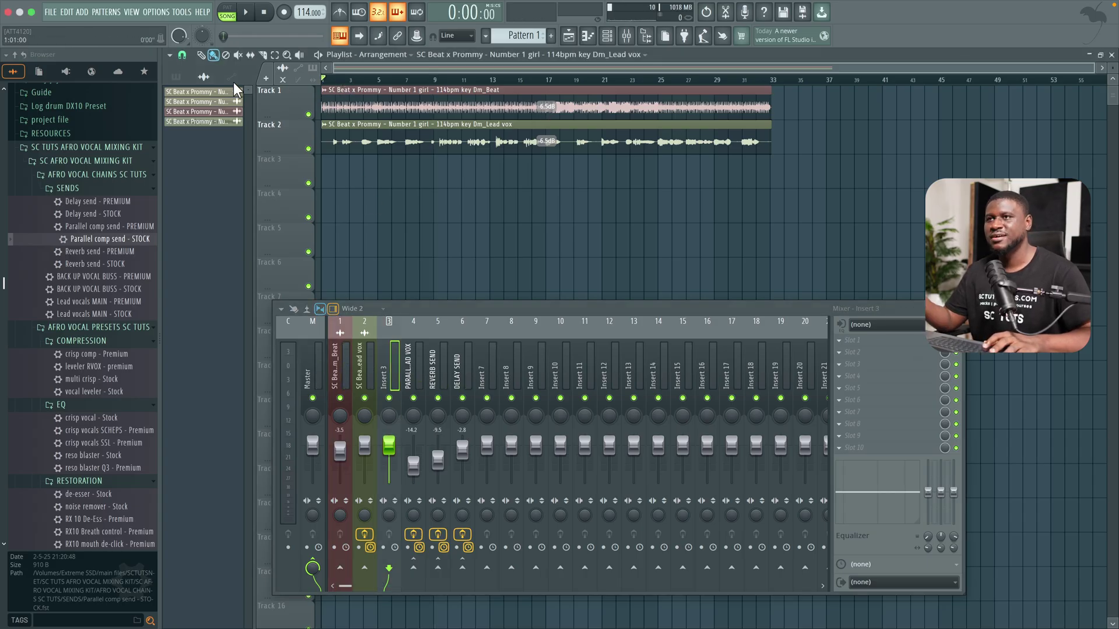
{"action": "left_click", "coordinate": [357, 446]}
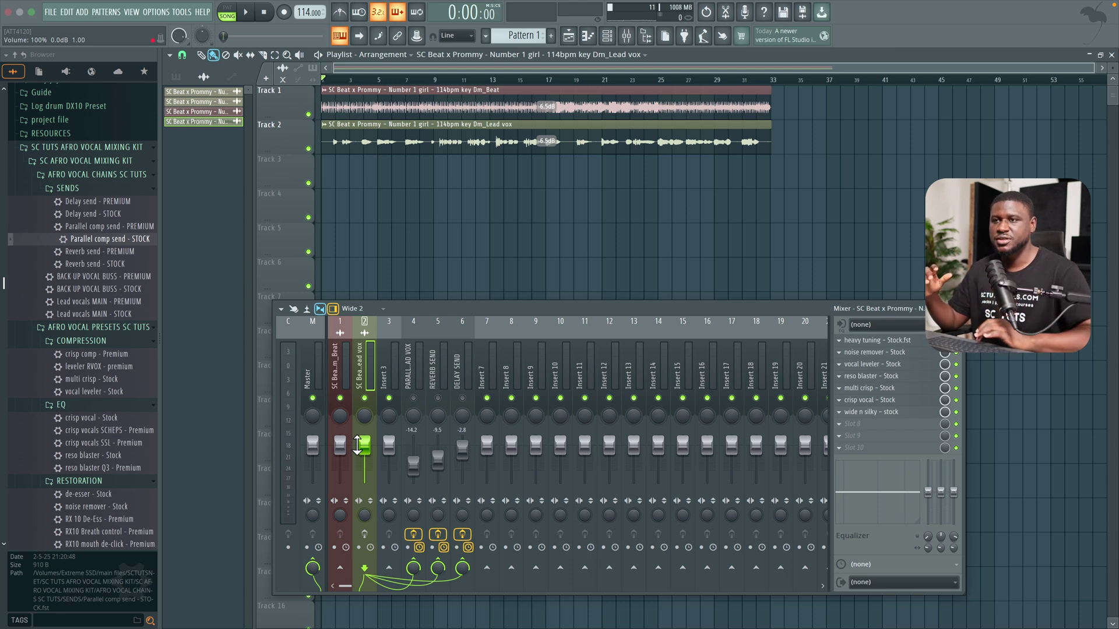
{"action": "key", "text": "space"}
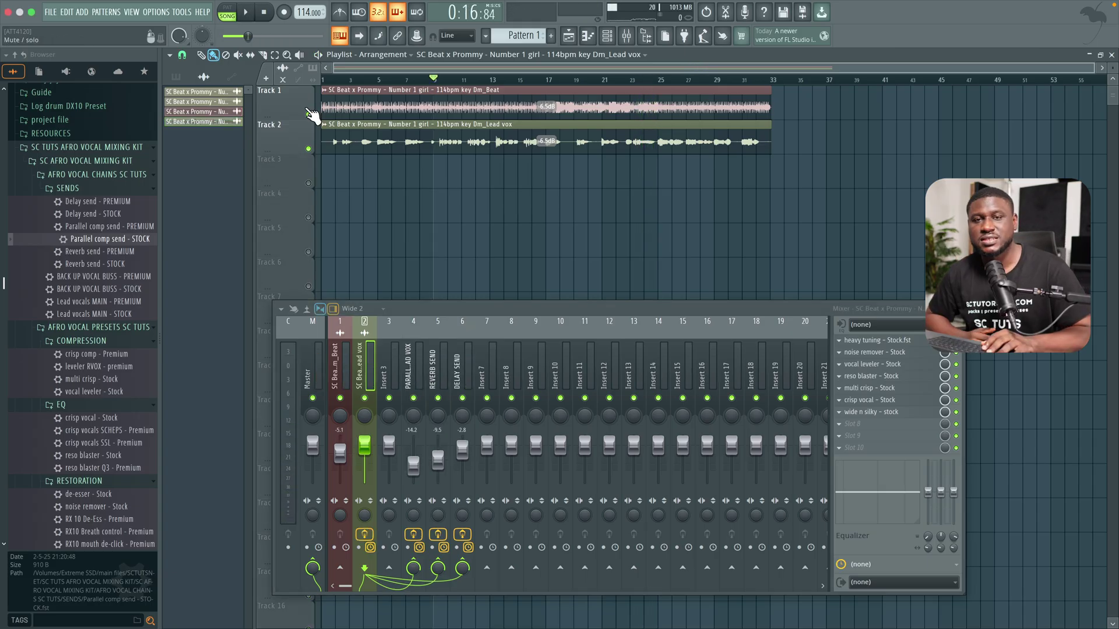
{"action": "key", "text": "space"}
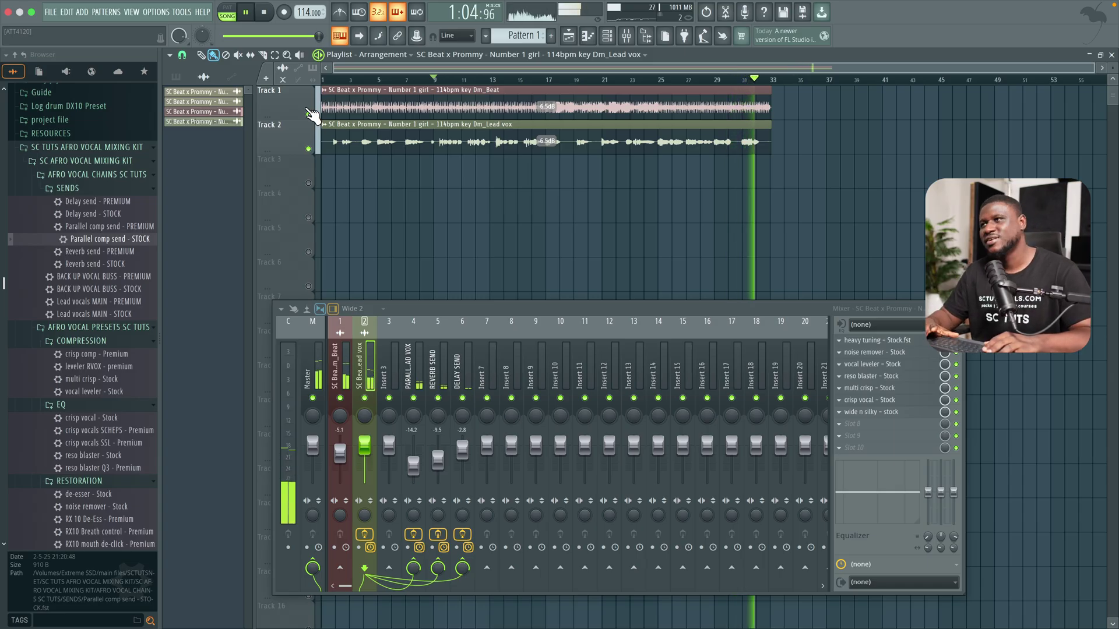
{"action": "key", "text": "space"}
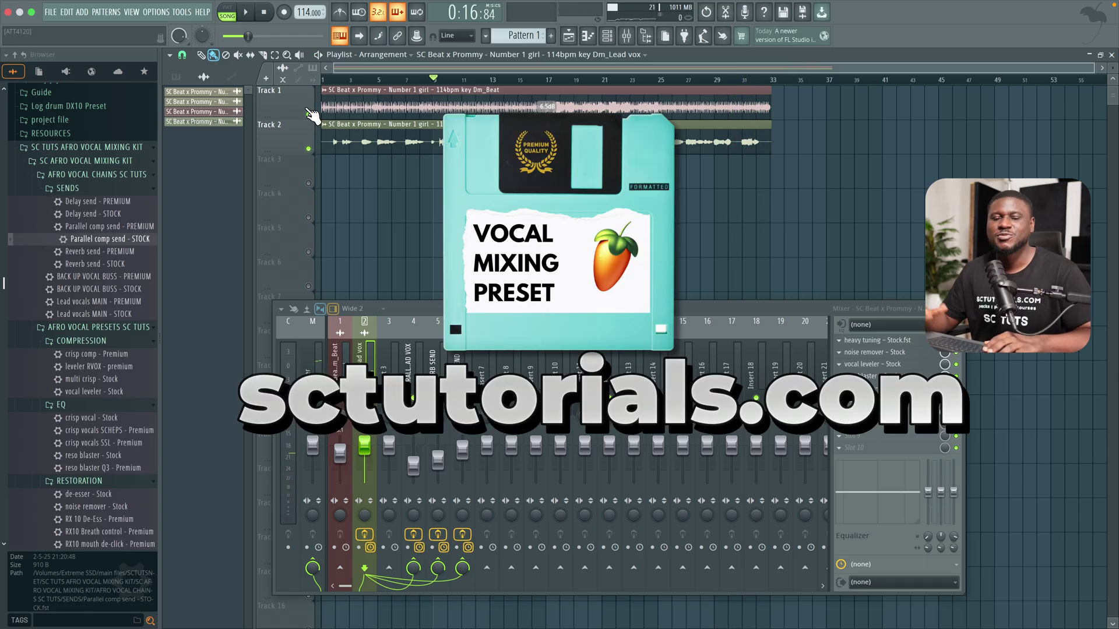